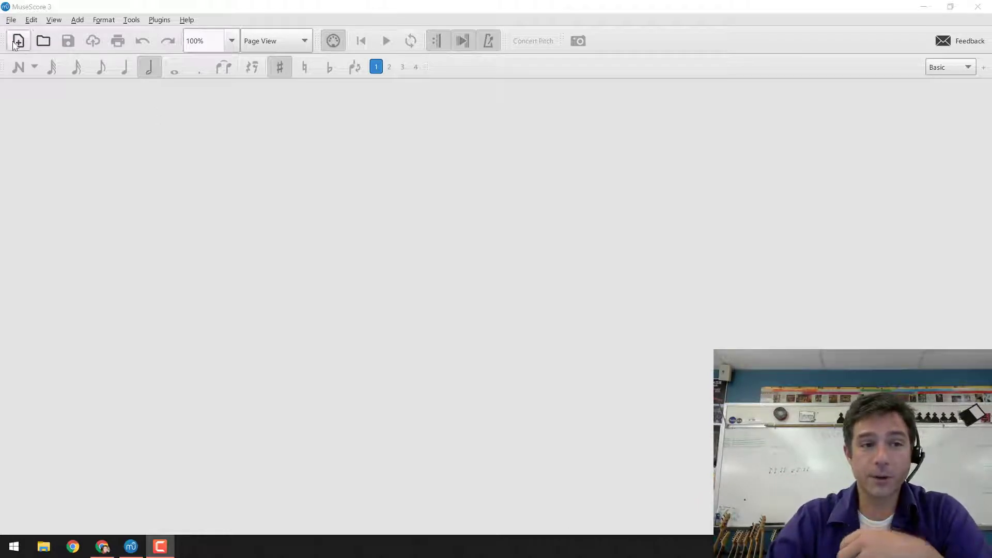
Step: Start a new score with the title "qwe" and the subtitle "wer"
{"action": "key", "text": "ctrl"}
{"action": "key", "text": "ctrl"}
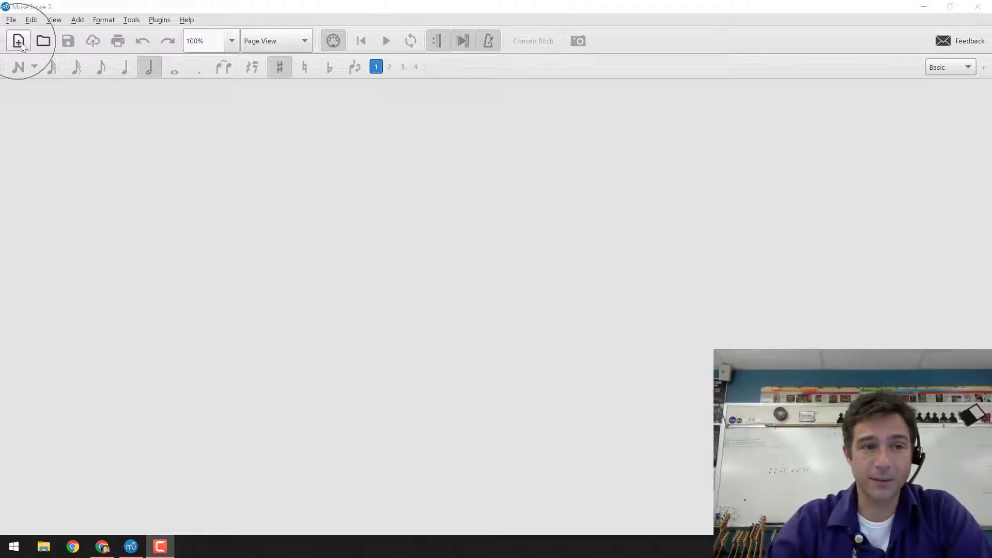
{"action": "left_click", "coordinate": [21, 45]}
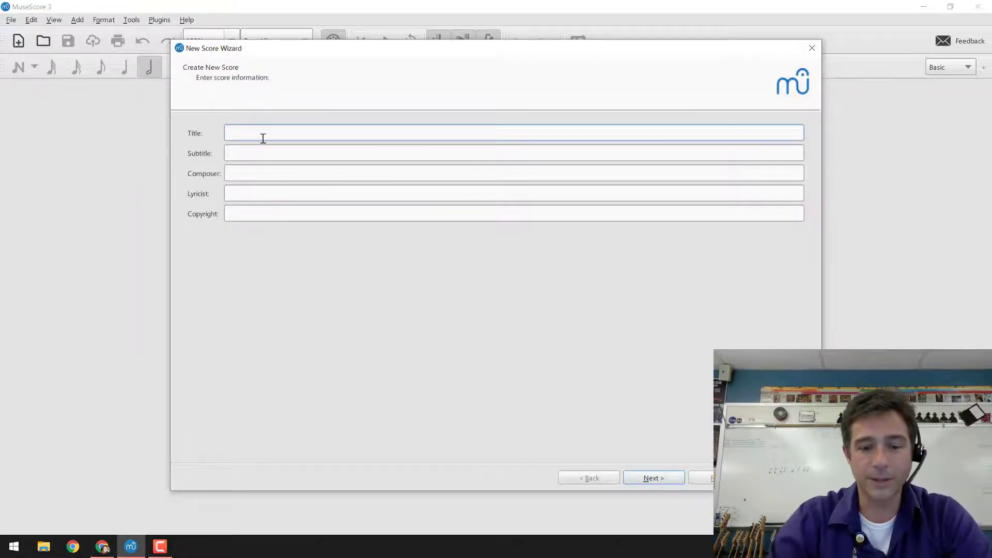
{"action": "left_click", "coordinate": [255, 153]}
{"action": "type", "text": "wer"}
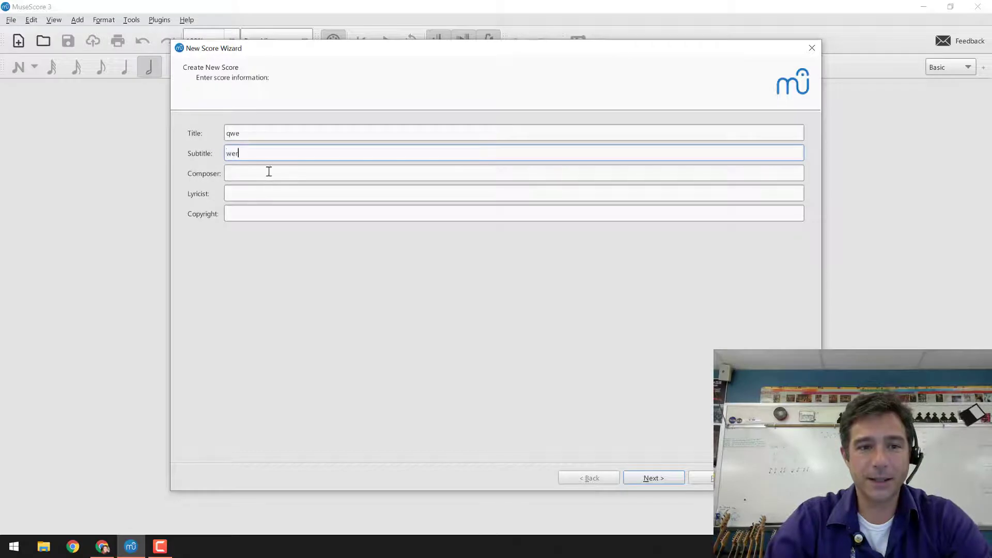
Step: Enter "ert" as composer, "rty" as lyricist and "tyu" as copyright, and continue to the template choice
{"action": "left_click", "coordinate": [258, 171]}
{"action": "type", "text": "ert"}
{"action": "left_click", "coordinate": [252, 191]}
{"action": "type", "text": "rt"}
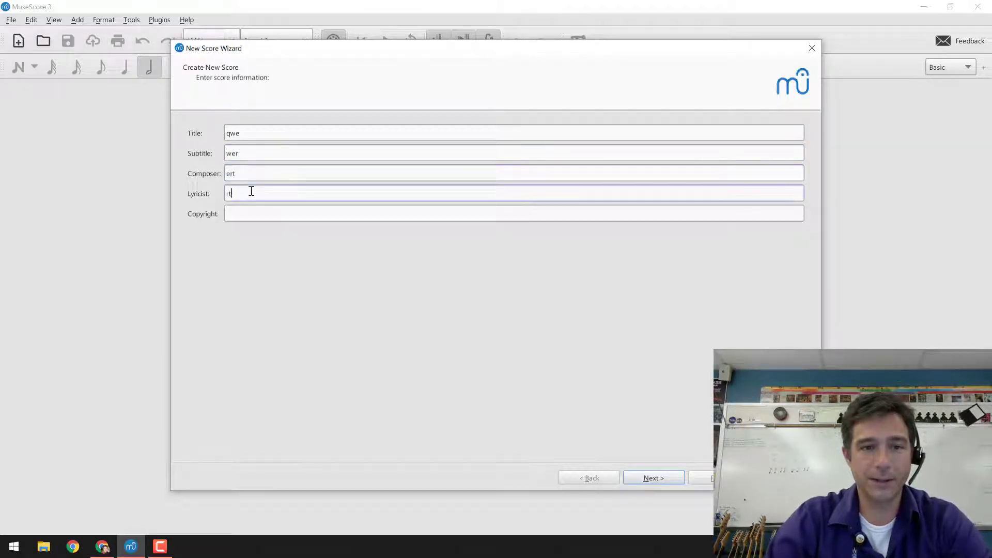
{"action": "type", "text": "y"}
{"action": "left_click", "coordinate": [247, 212]}
{"action": "type", "text": "tyu"}
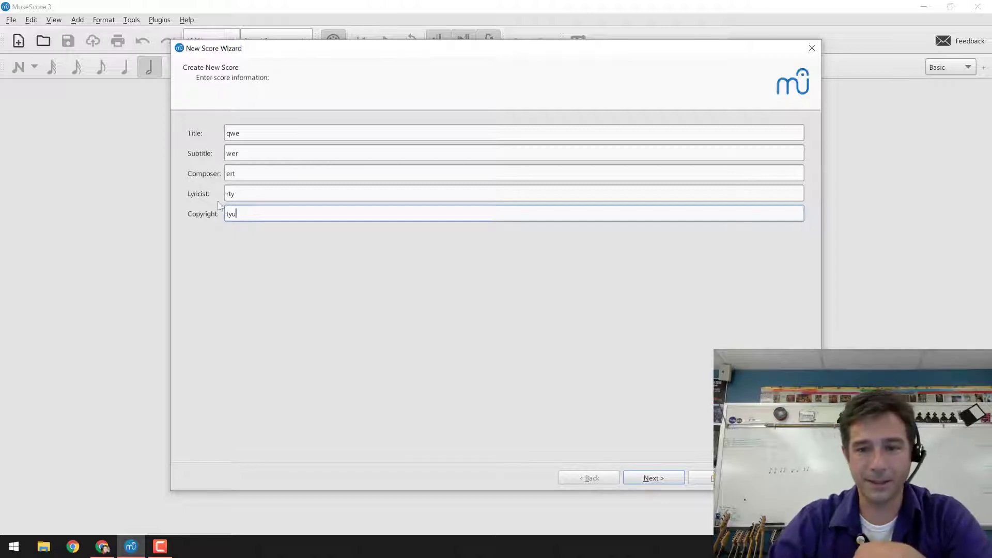
{"action": "left_click", "coordinate": [658, 479]}
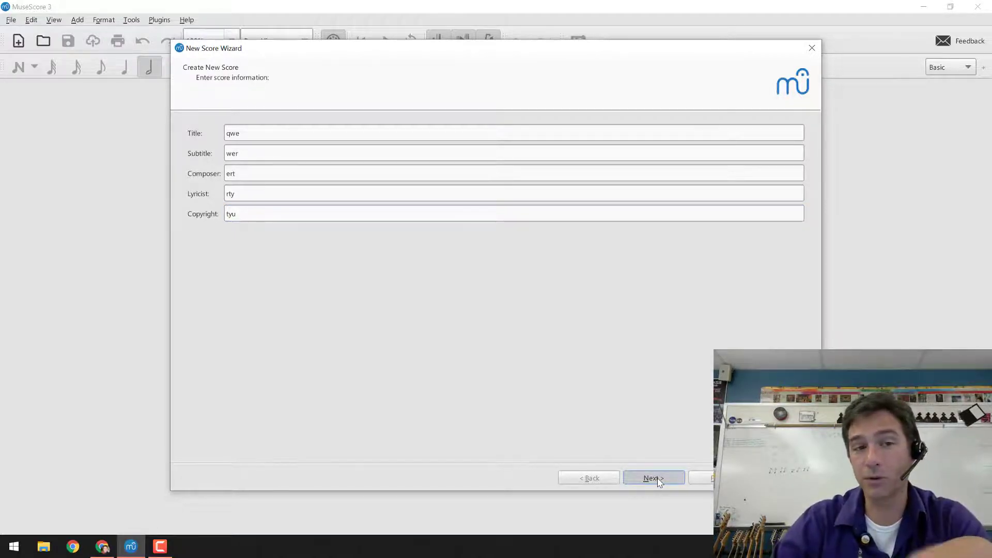
{"action": "left_click", "coordinate": [659, 480]}
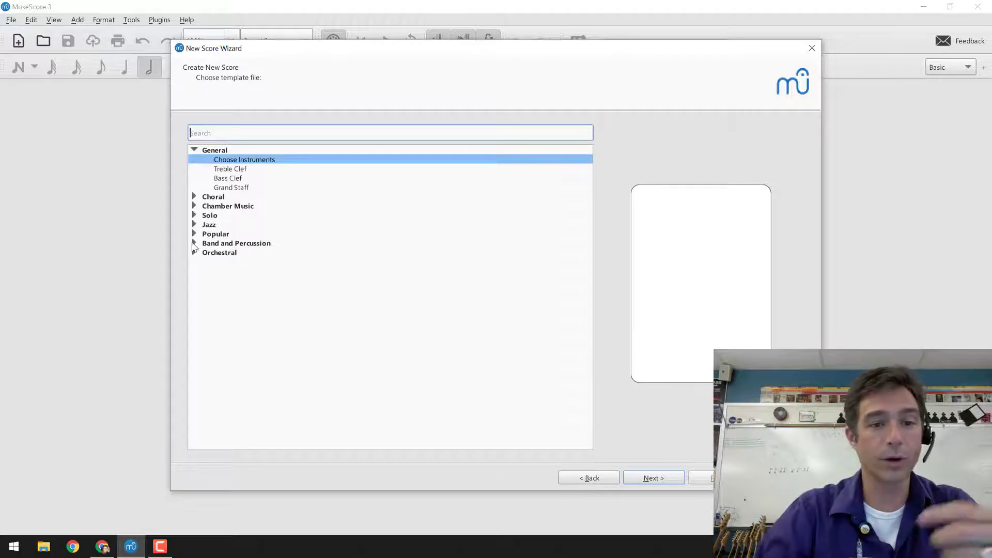
Step: Use the Choose Instruments template and set the instrument list to show all instruments
{"action": "left_click", "coordinate": [231, 158]}
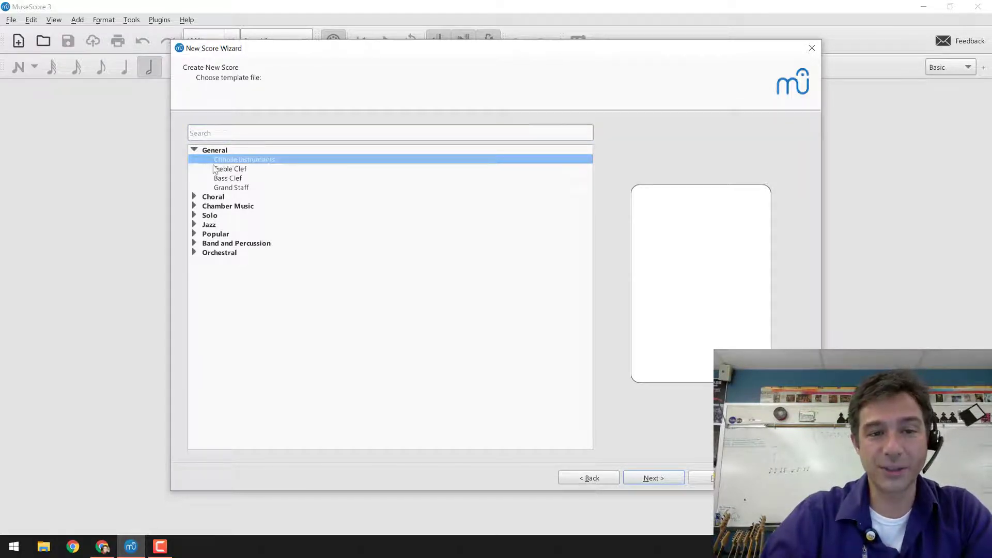
{"action": "left_click", "coordinate": [649, 483]}
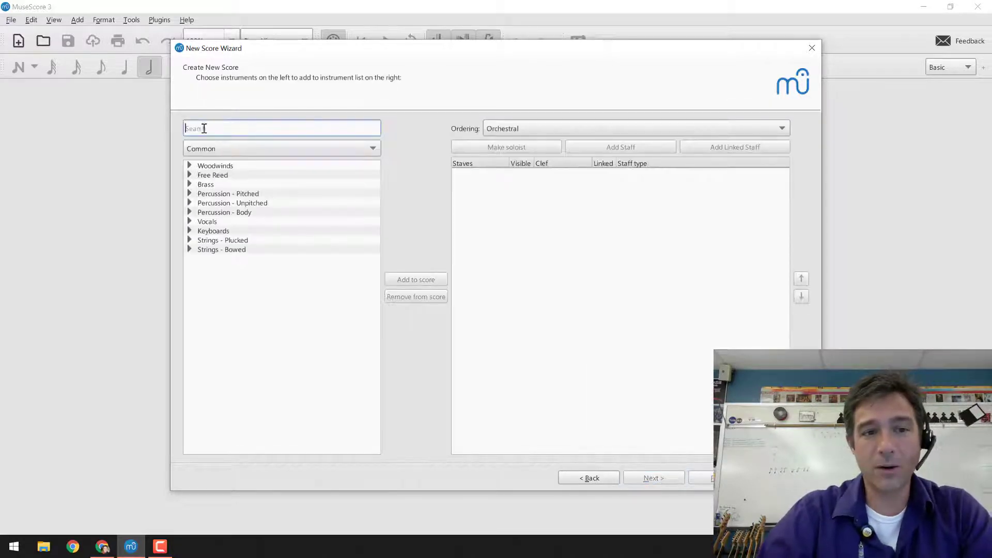
{"action": "left_click", "coordinate": [211, 149]}
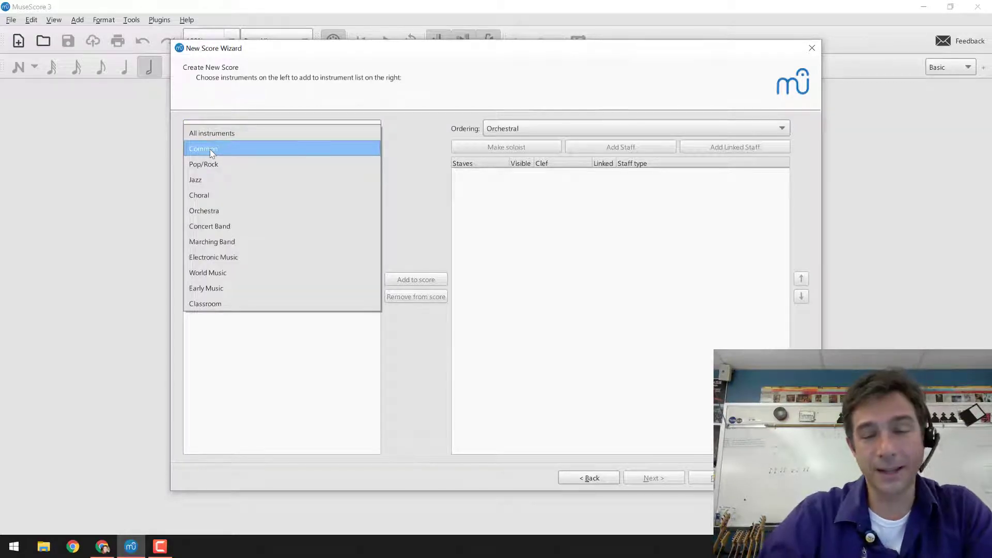
{"action": "left_click", "coordinate": [211, 149]}
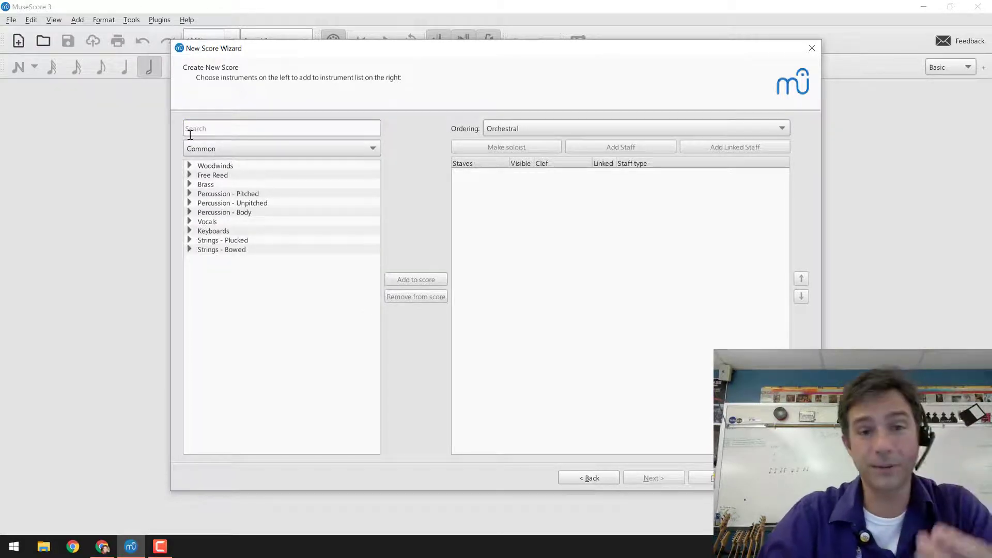
{"action": "left_click", "coordinate": [207, 150]}
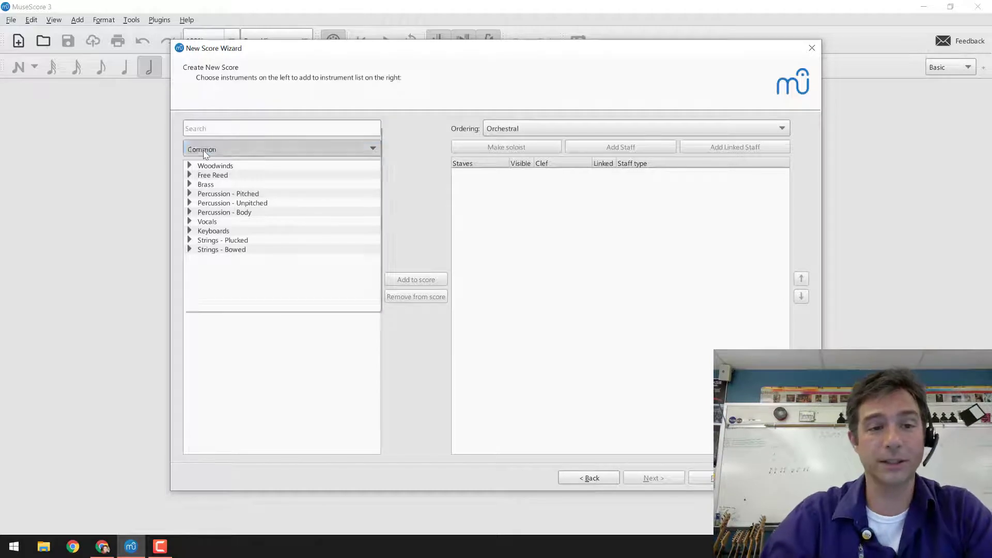
{"action": "left_click", "coordinate": [212, 134]}
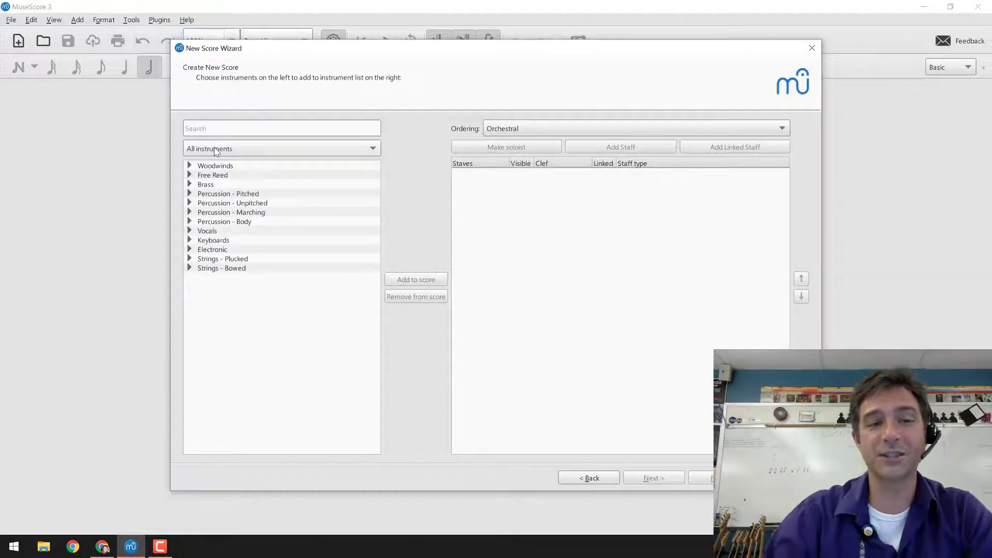
Step: Search the instrument list for "cro" and clear the search text
{"action": "left_click", "coordinate": [213, 125]}
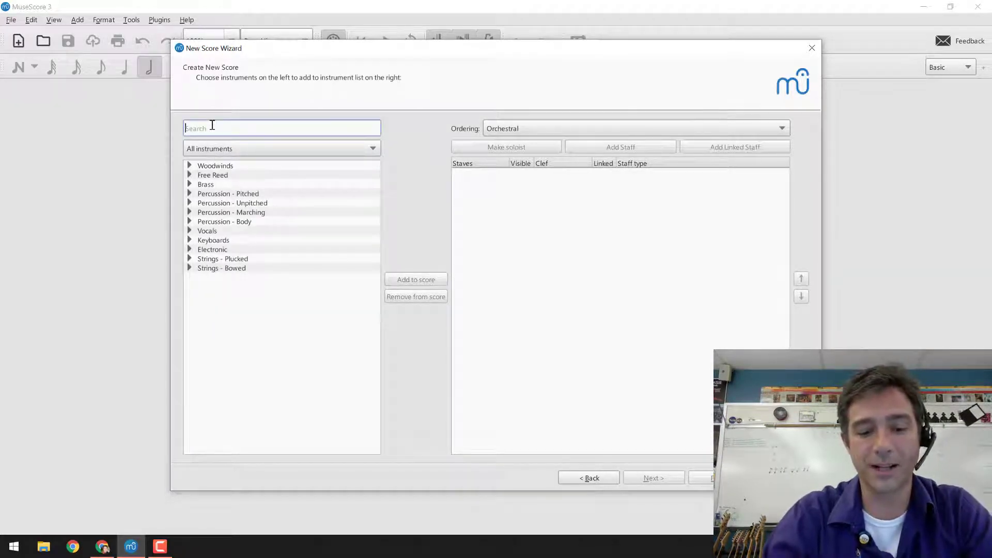
{"action": "type", "text": "cro"}
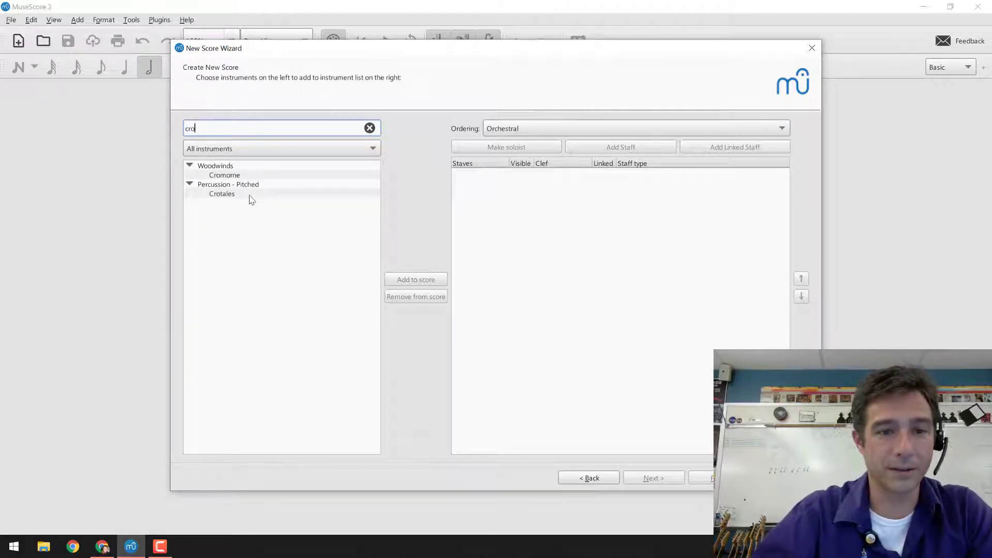
{"action": "key", "text": "BackSpace"}
{"action": "key", "text": "BackSpace"}
{"action": "key", "text": "BackSpace"}
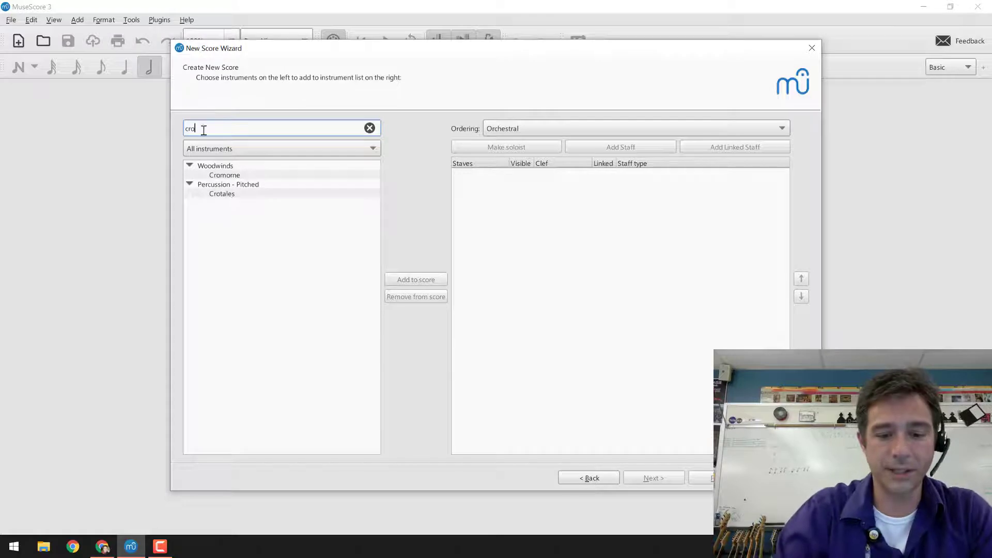
Step: Search the instruments for "steel" and add Bass Steel Drums and Tenor Steel Drums to the score
{"action": "type", "text": "steel"}
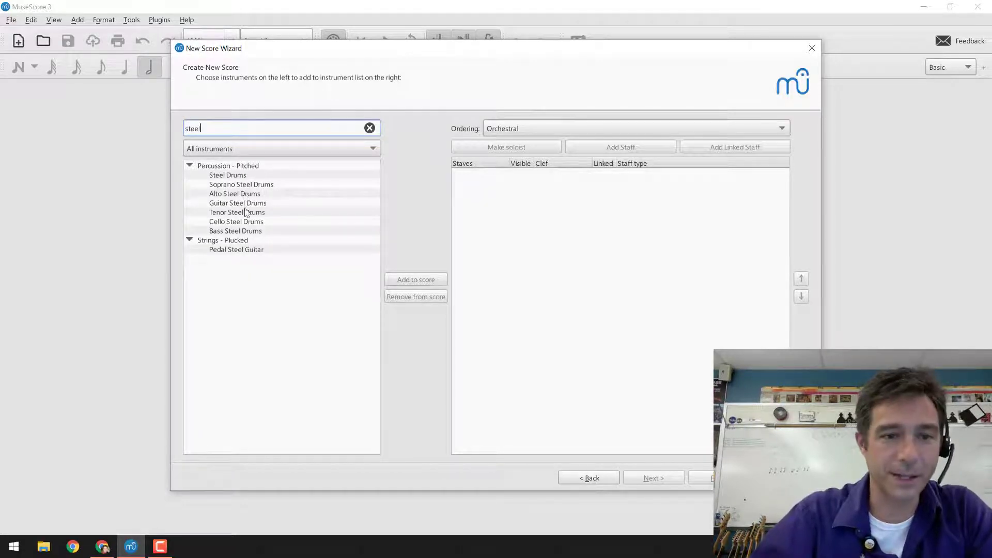
{"action": "left_click", "coordinate": [247, 231]}
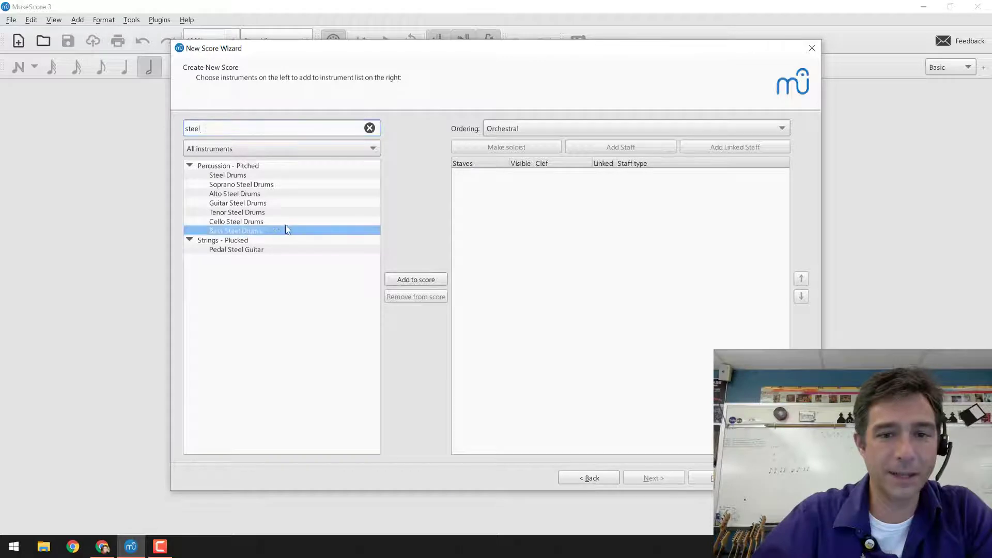
{"action": "left_click", "coordinate": [405, 280]}
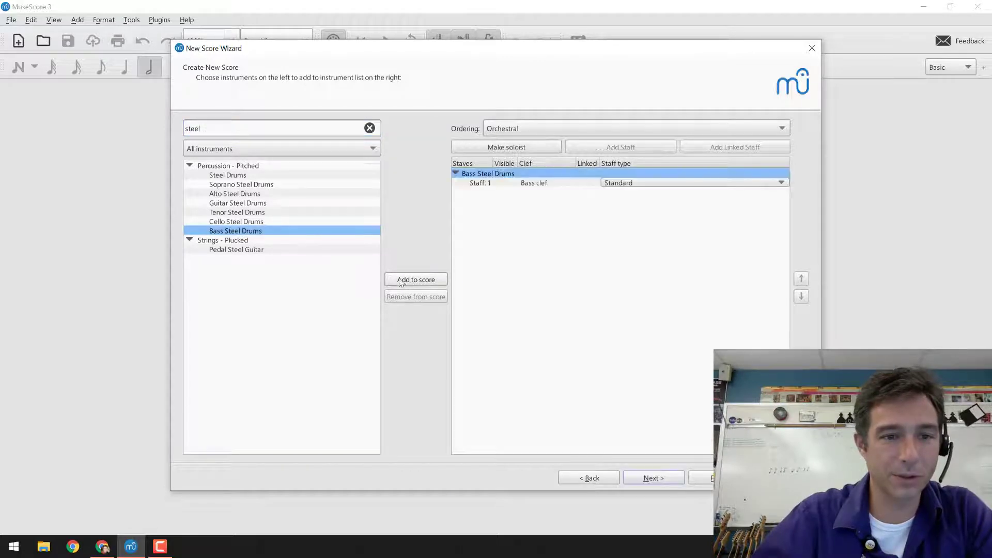
{"action": "left_click", "coordinate": [236, 213]}
{"action": "left_click", "coordinate": [405, 277]}
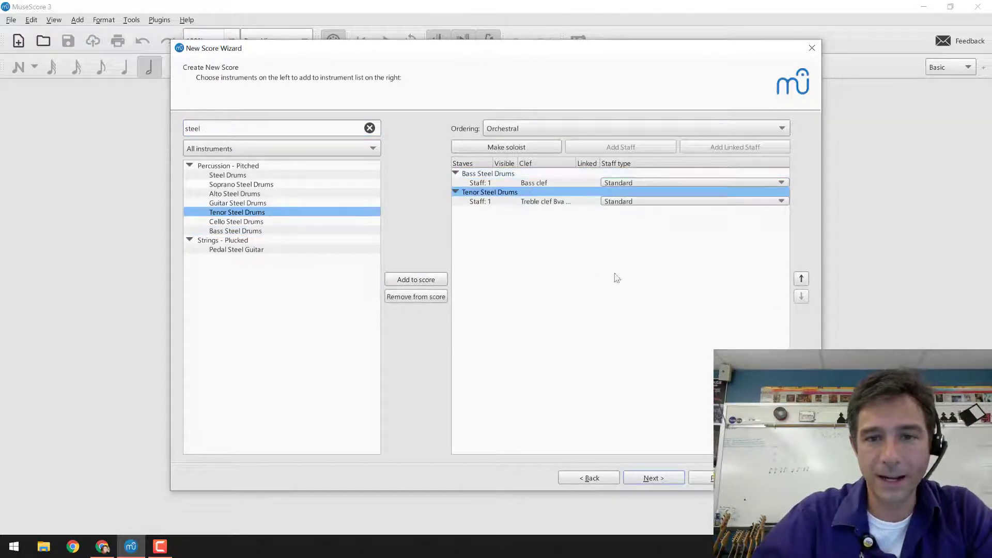
Step: Move Bass Steel Drums below Tenor Steel Drums in the score's instrument order
{"action": "left_click", "coordinate": [473, 176]}
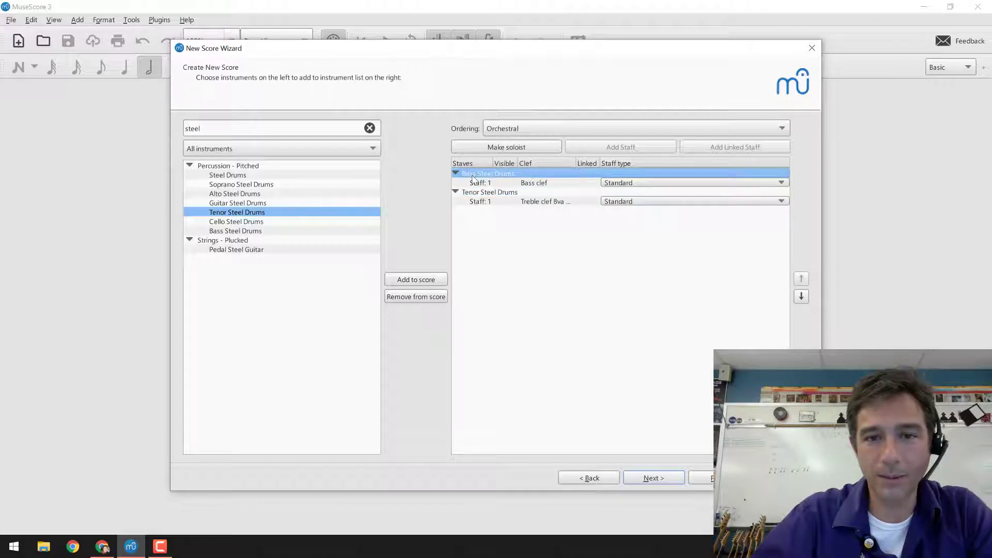
{"action": "left_click", "coordinate": [456, 173]}
{"action": "left_click", "coordinate": [456, 174]}
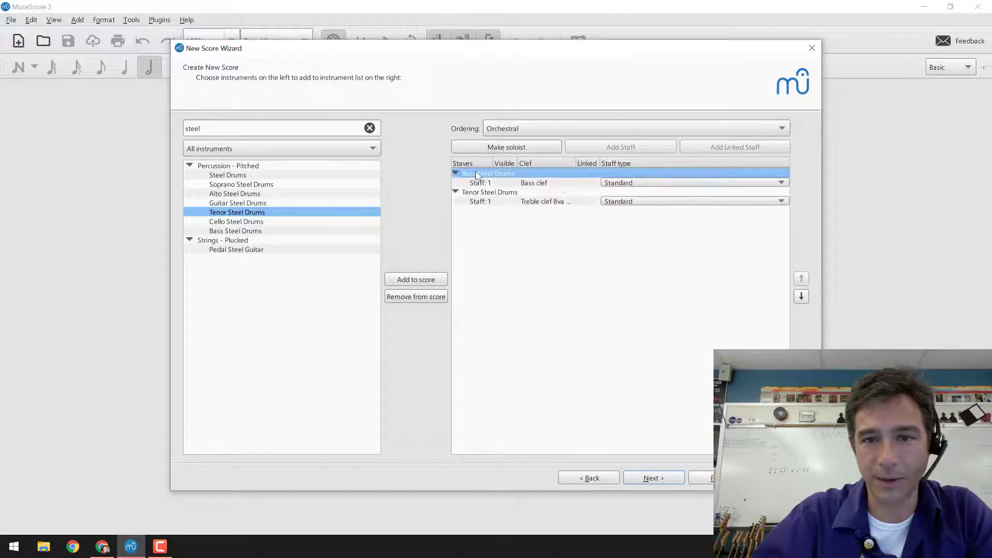
{"action": "left_click", "coordinate": [475, 201]}
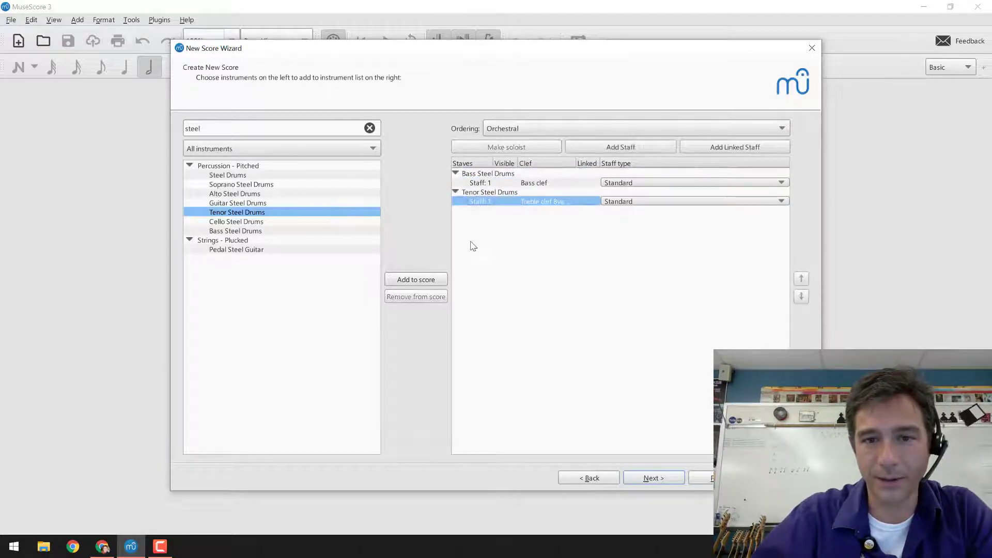
{"action": "left_click", "coordinate": [477, 174]}
{"action": "left_click", "coordinate": [802, 298]}
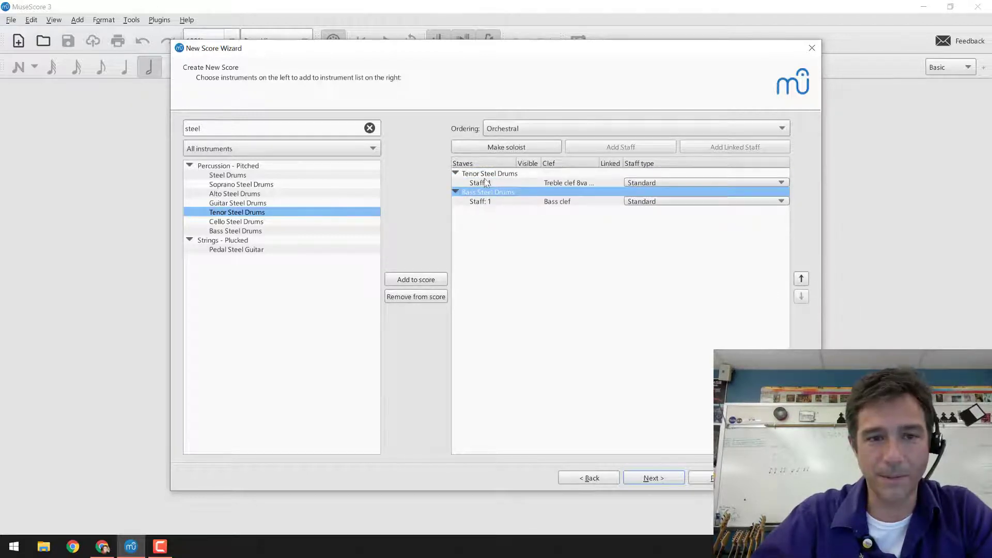
Step: Add Guitar Steel Drums to the score and place it directly above Bass Steel Drums
{"action": "left_click", "coordinate": [228, 204]}
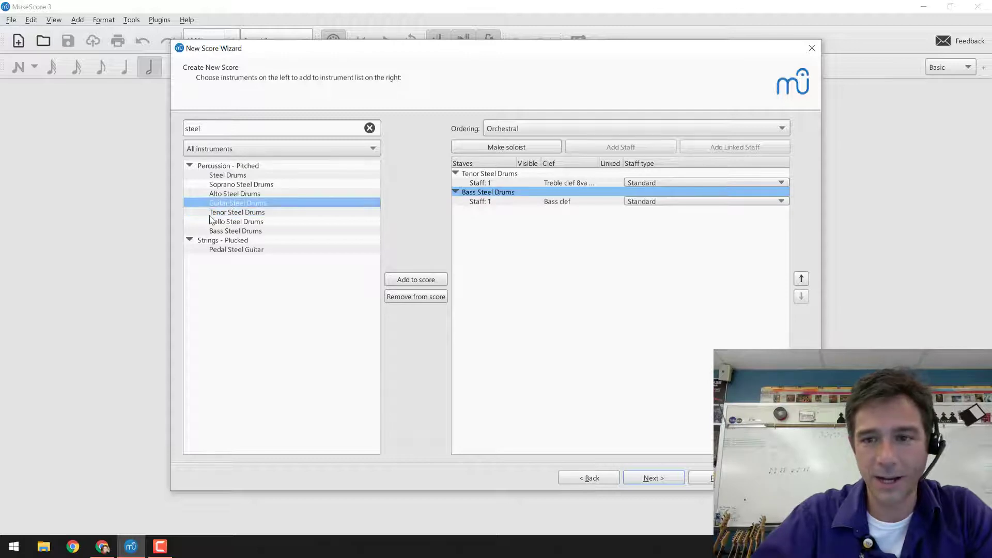
{"action": "left_click", "coordinate": [412, 282]}
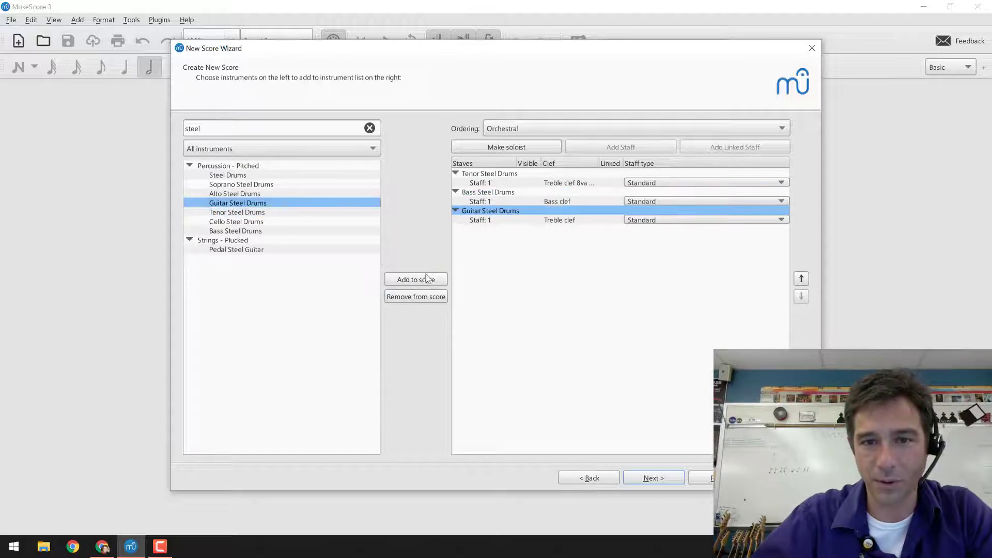
{"action": "left_click", "coordinate": [801, 279]}
Step: Add Alto Steel Drums to the score and place it directly above Guitar Steel Drums
{"action": "left_click", "coordinate": [236, 194]}
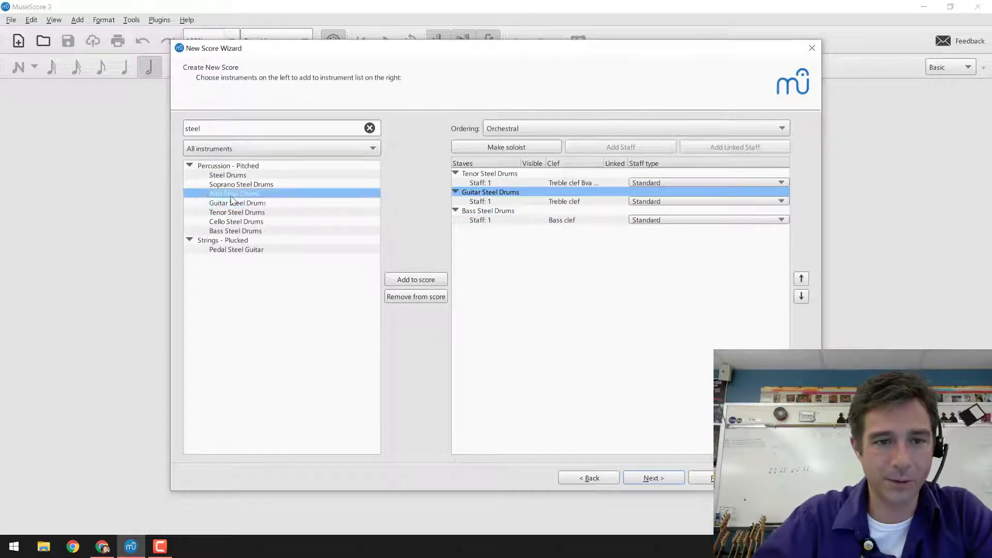
{"action": "left_click", "coordinate": [416, 284]}
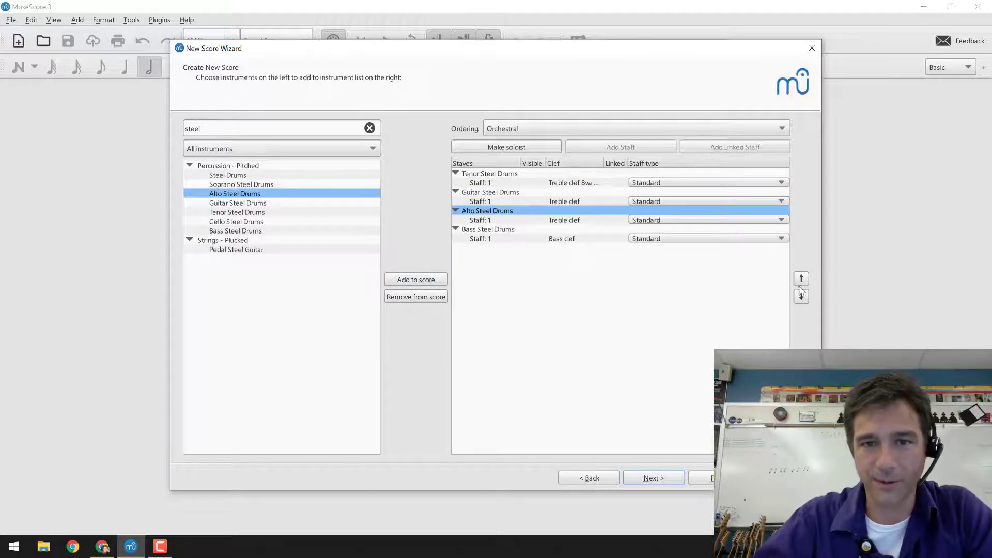
{"action": "left_click", "coordinate": [801, 279]}
{"action": "left_click", "coordinate": [488, 176]}
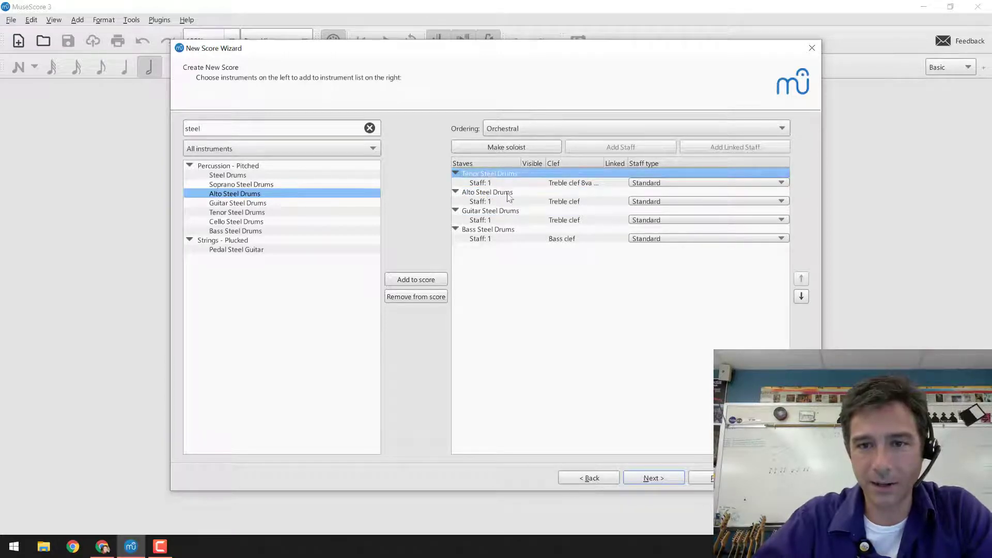
{"action": "left_click", "coordinate": [493, 194]}
{"action": "left_click", "coordinate": [491, 212]}
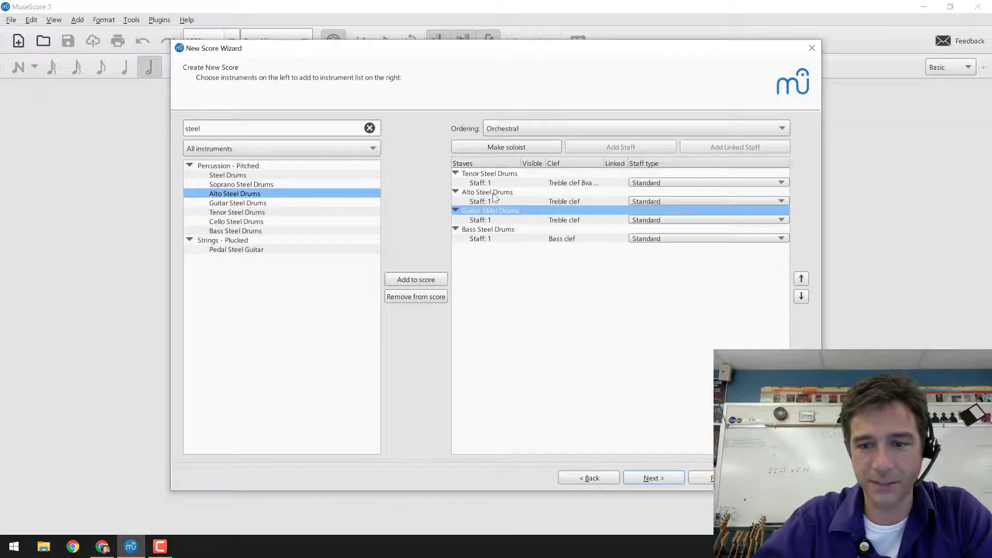
{"action": "left_click", "coordinate": [493, 194]}
{"action": "left_click", "coordinate": [492, 213]}
{"action": "left_click", "coordinate": [492, 229]}
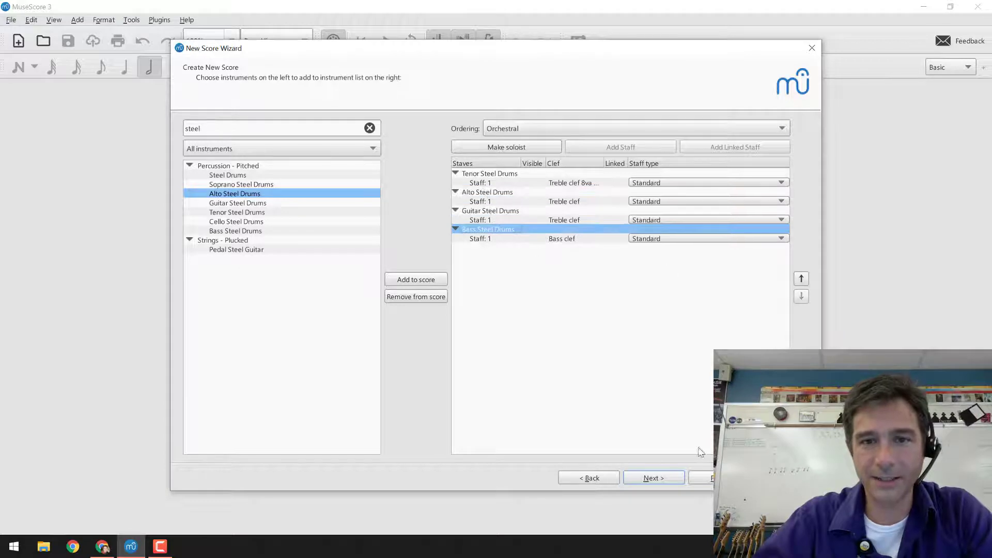
Step: Accept the instrument list and the key signature without sharps or flats, and continue to the time signature and tempo settings
{"action": "left_click", "coordinate": [654, 479]}
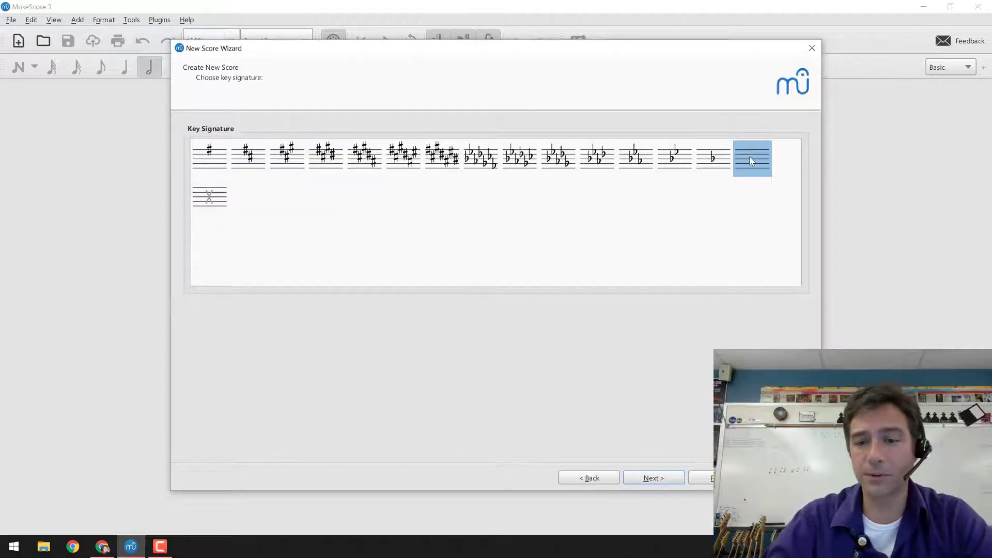
{"action": "left_click", "coordinate": [654, 478]}
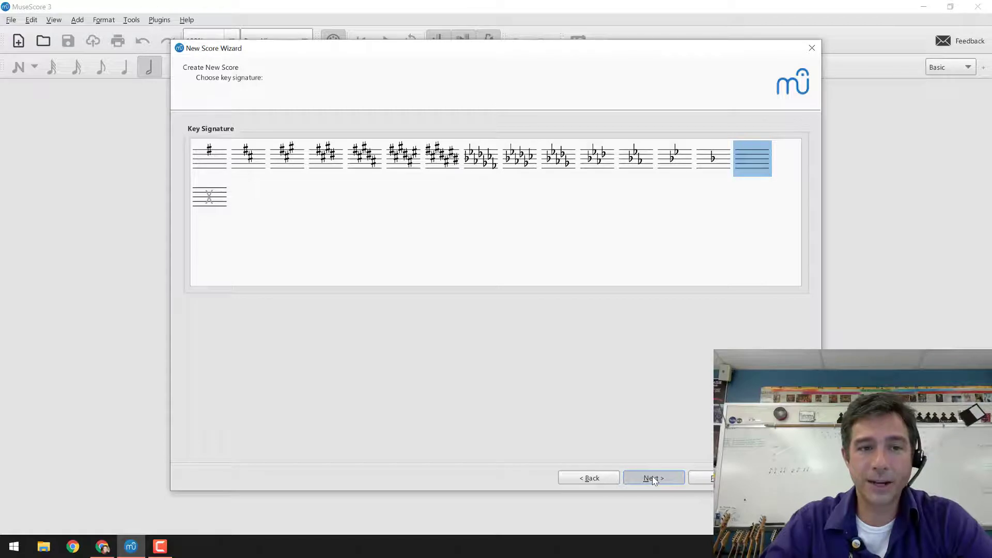
{"action": "left_click", "coordinate": [654, 478]}
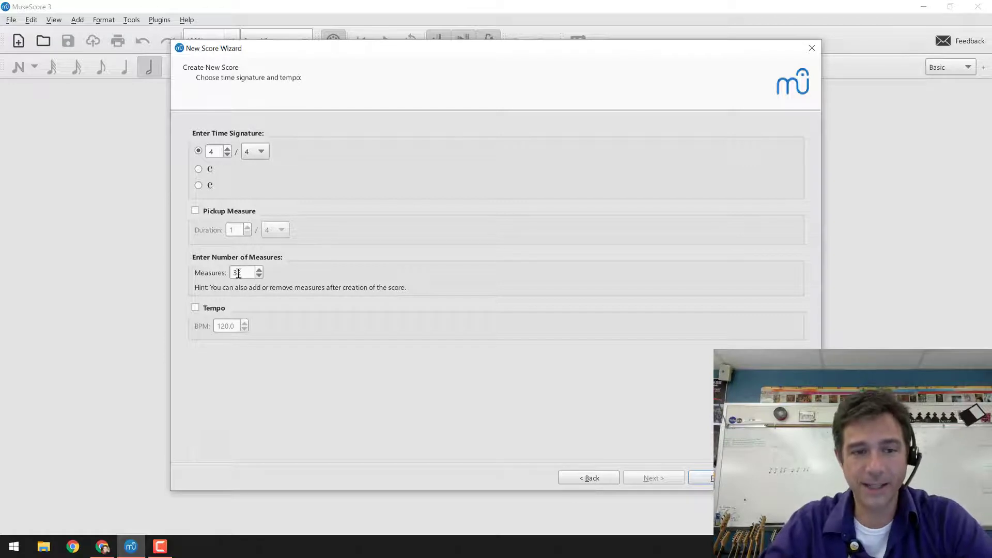
Step: Include a tempo marking of 120 BPM, keep 4/4 time and 32 measures, and finish creating the score
{"action": "left_click_drag", "start_coordinate": [243, 270], "coordinate": [234, 269]}
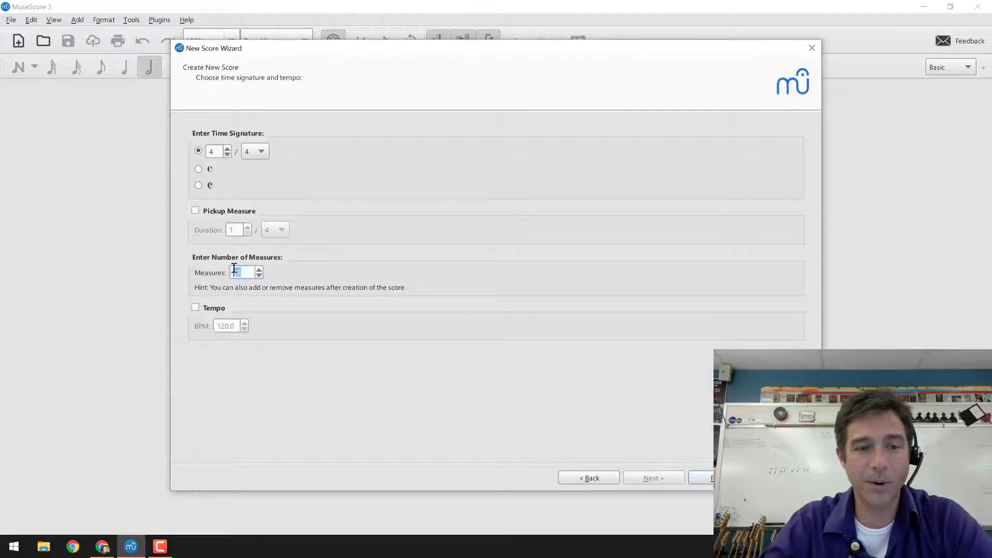
{"action": "left_click", "coordinate": [195, 308]}
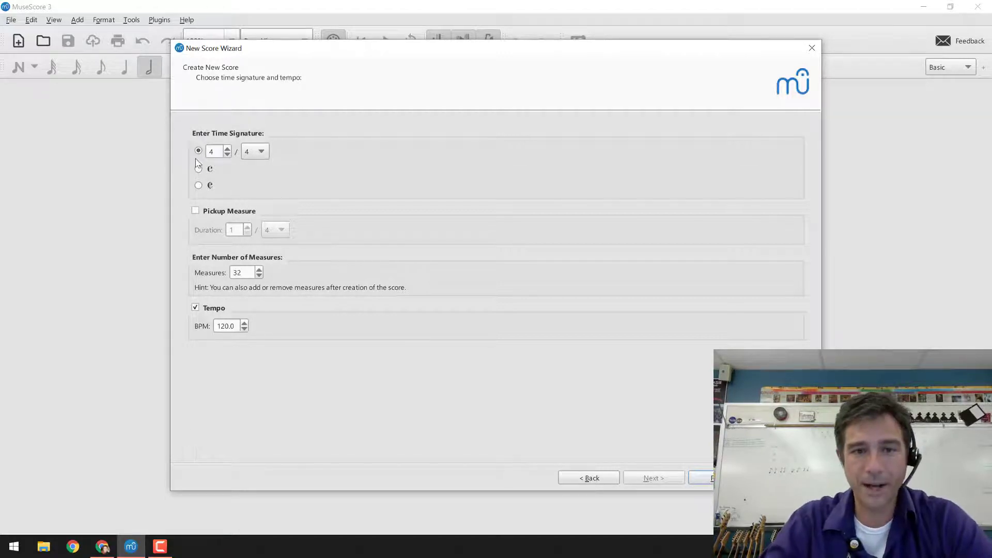
{"action": "left_click", "coordinate": [700, 477]}
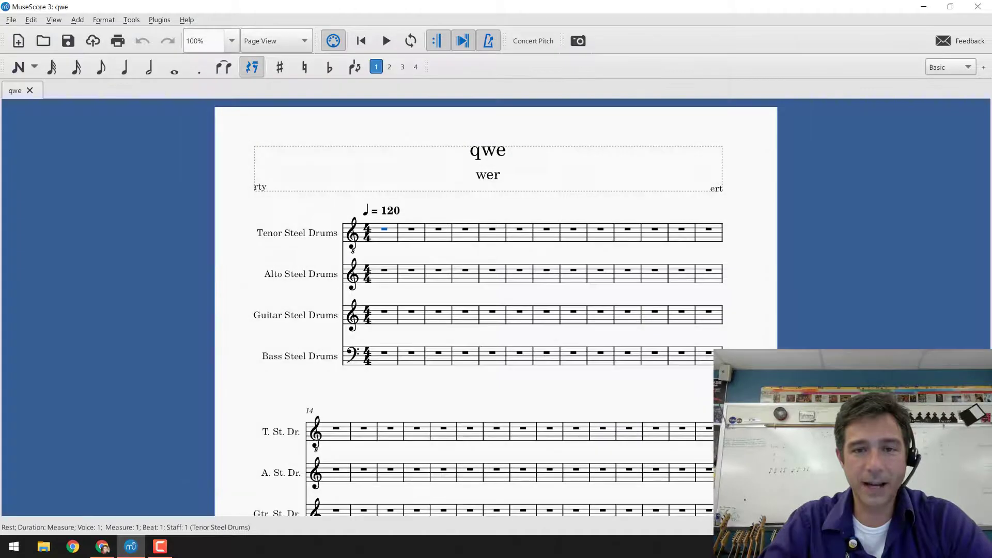
Step: Inspect the title, lyricist and composer texts in the score's header, then clear the selection
{"action": "left_click", "coordinate": [476, 155]}
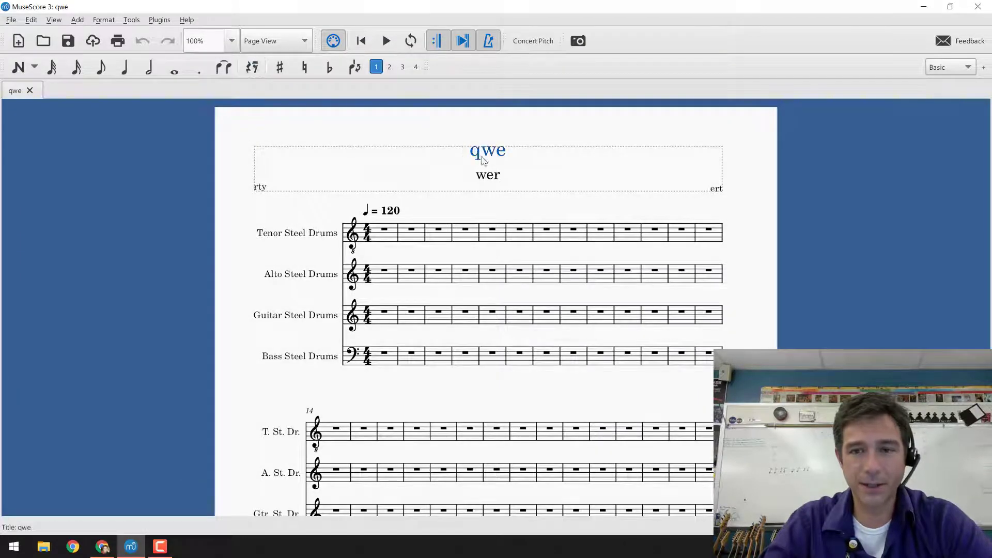
{"action": "left_click", "coordinate": [313, 176]}
{"action": "left_click", "coordinate": [261, 189]}
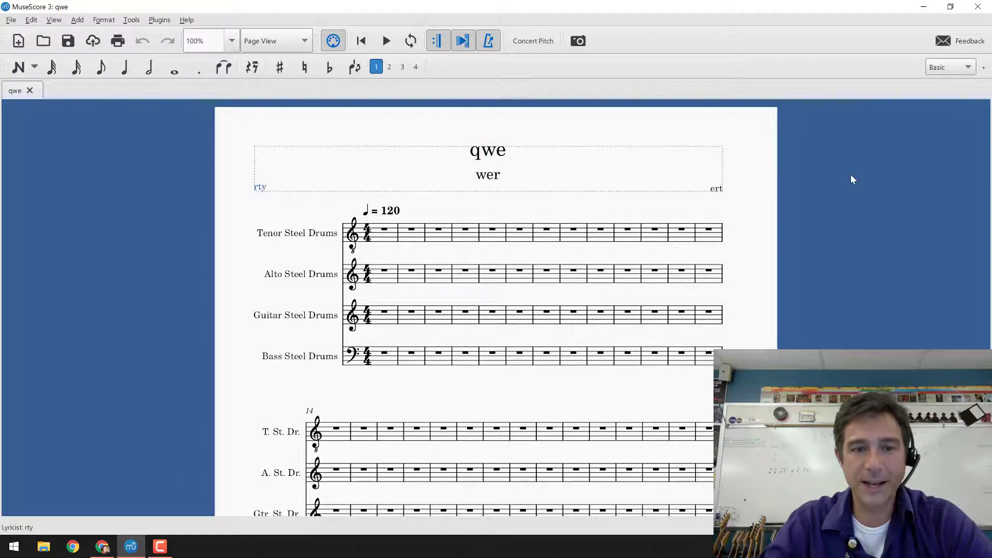
{"action": "left_click", "coordinate": [713, 189]}
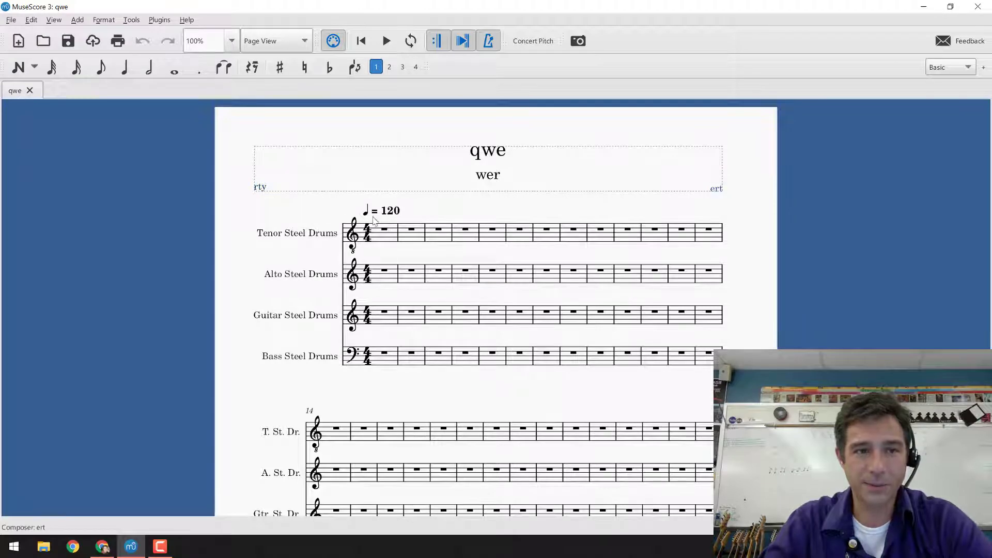
{"action": "key", "text": "Escape"}
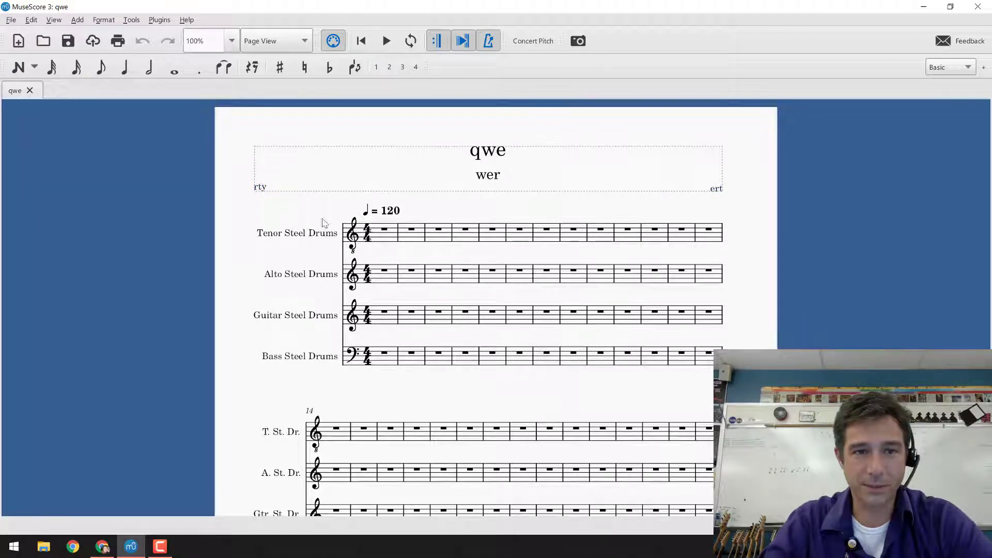
Step: Enter whole notes in measure 1: A3 for Tenor, E4 for Alto, C4 for Guitar and C3 for Bass Steel Drums
{"action": "left_click", "coordinate": [131, 69]}
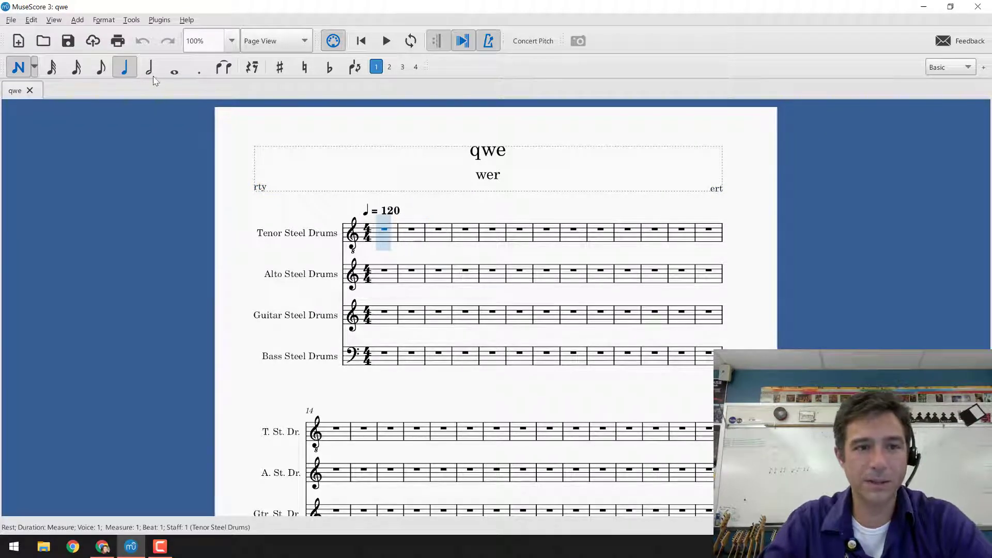
{"action": "left_click", "coordinate": [130, 69]}
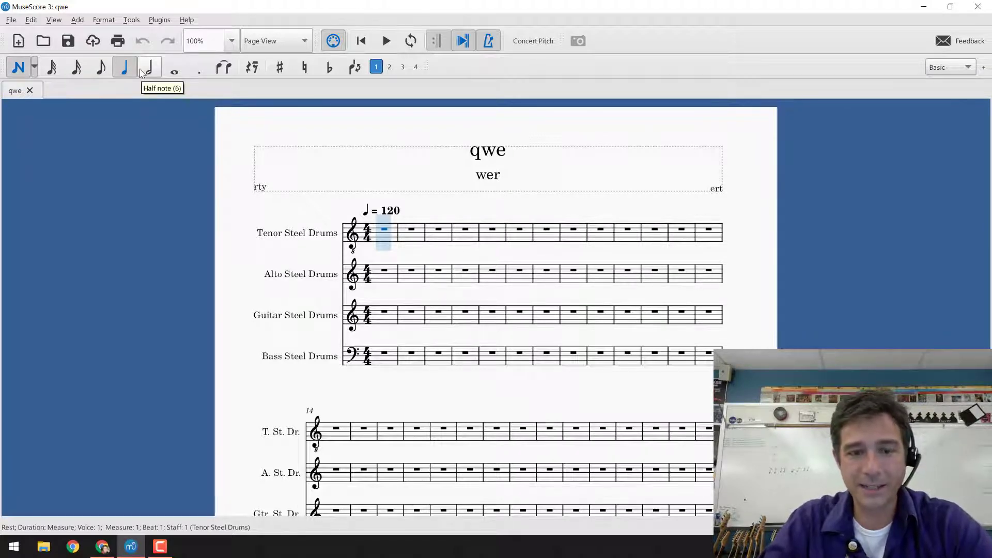
{"action": "key", "text": "6"}
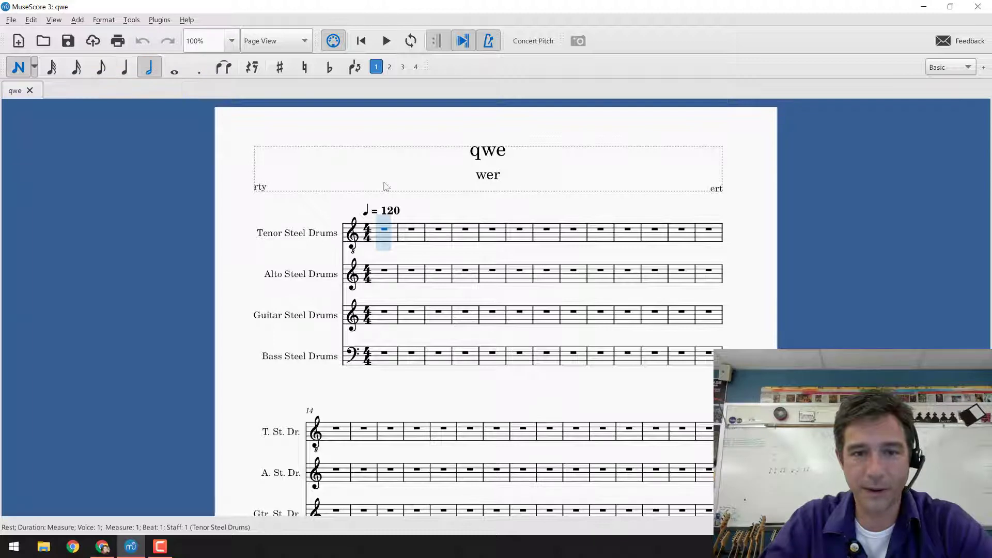
{"action": "key", "text": "7"}
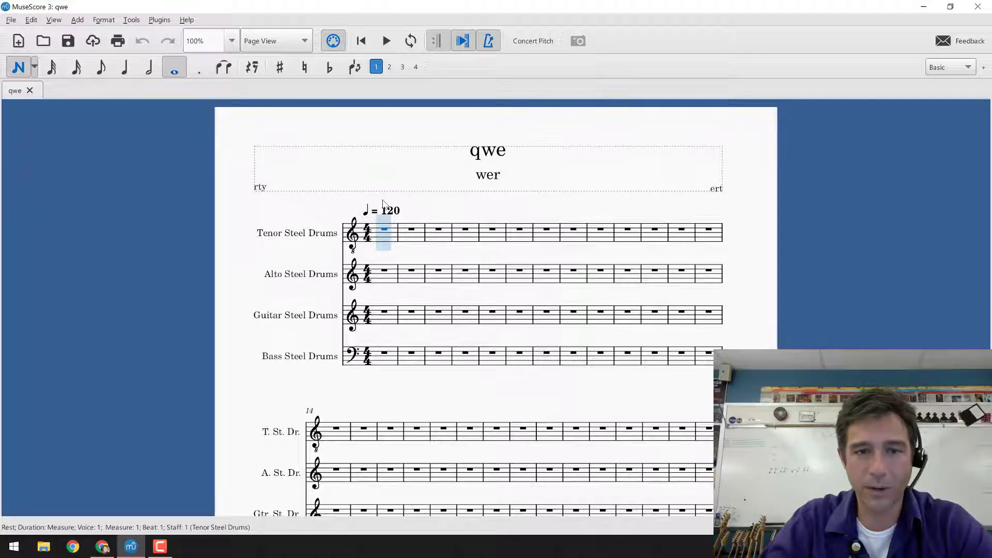
{"action": "left_click", "coordinate": [380, 236]}
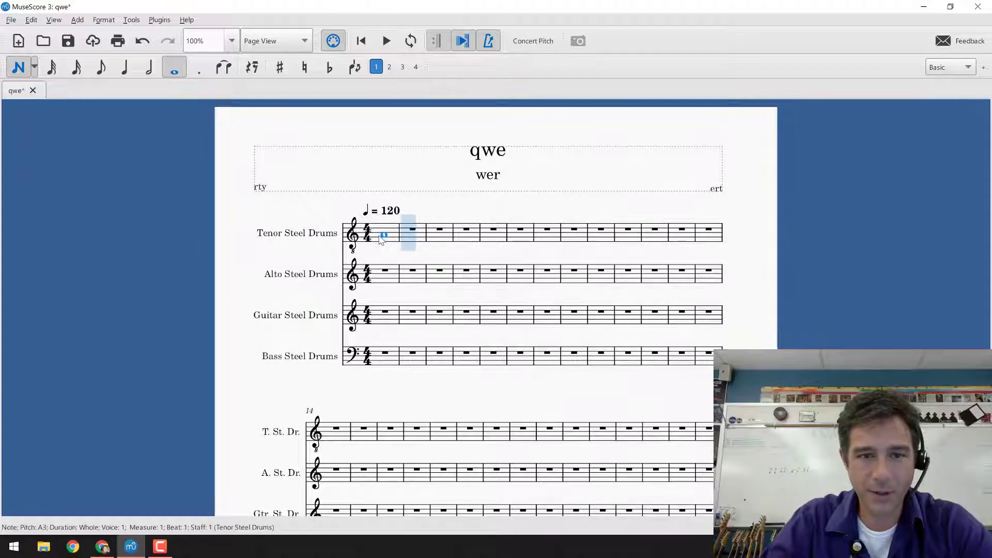
{"action": "left_click", "coordinate": [376, 284]}
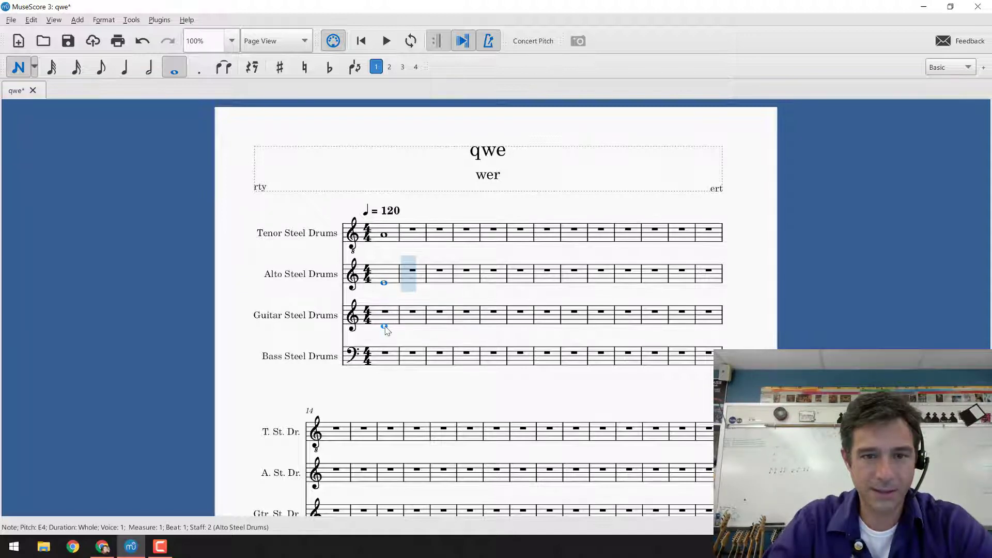
{"action": "left_click", "coordinate": [385, 329]}
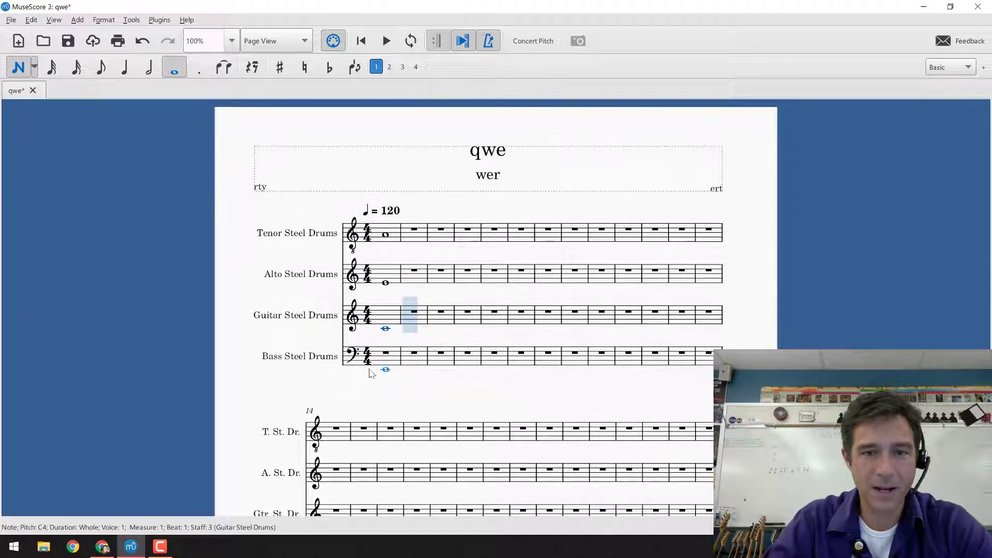
{"action": "left_click", "coordinate": [385, 359]}
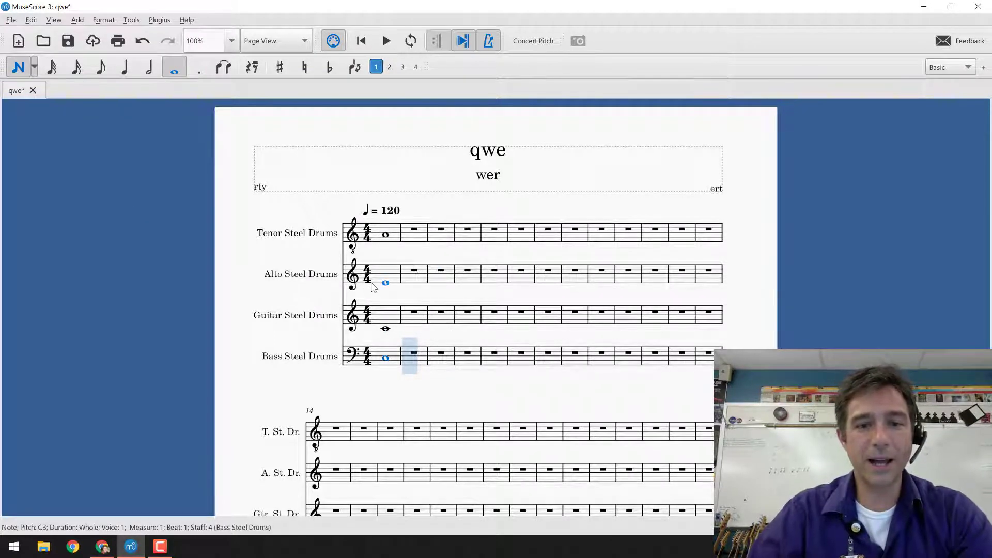
Step: Play back the opening chord, switch the metronome off, and play it again from the Tenor Steel Drums note
{"action": "key", "text": "space"}
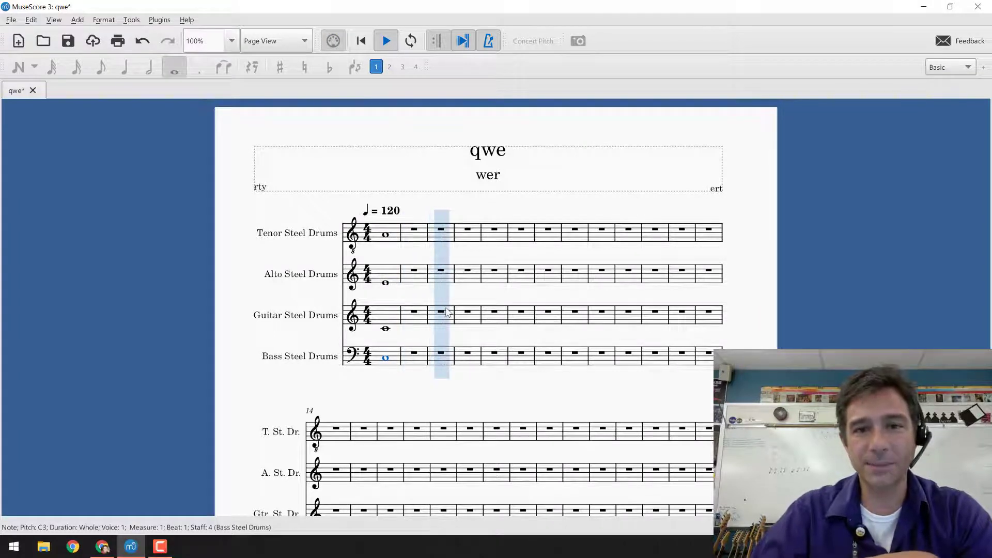
{"action": "key", "text": "space"}
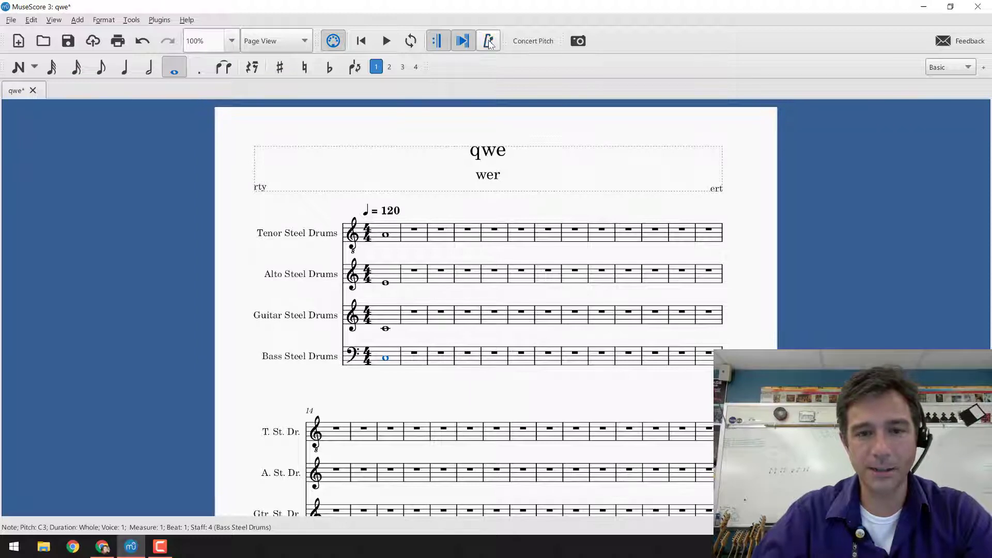
{"action": "left_click", "coordinate": [385, 236]}
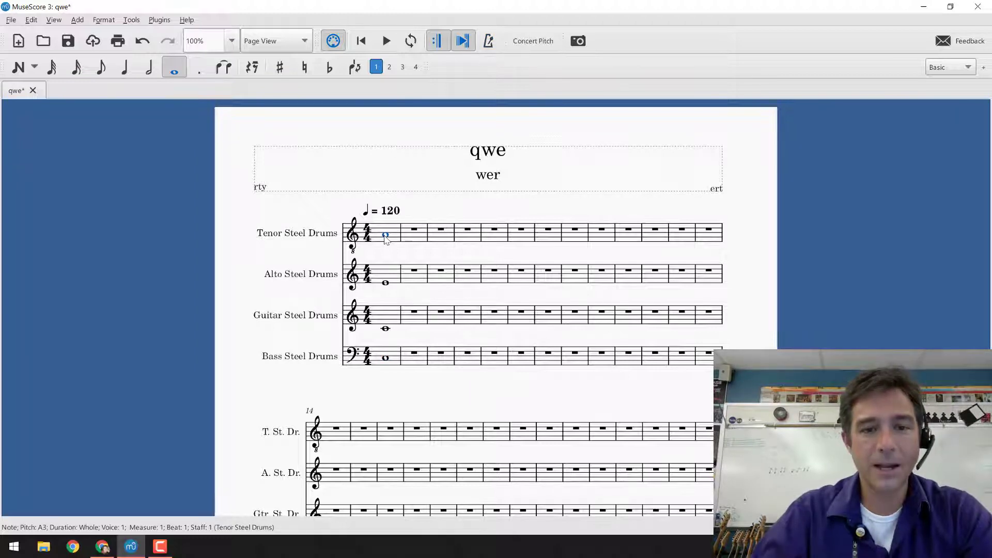
{"action": "key", "text": "space"}
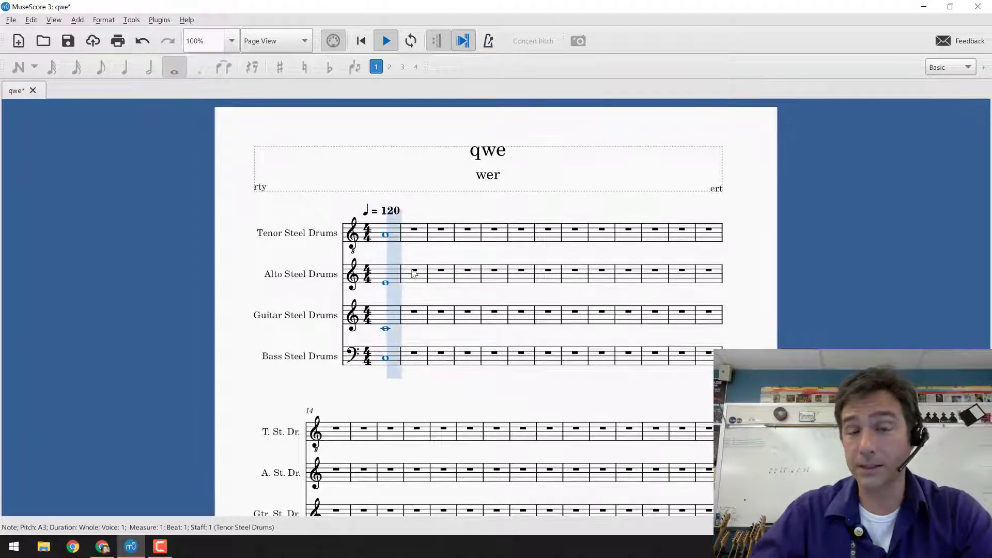
{"action": "key", "text": "space"}
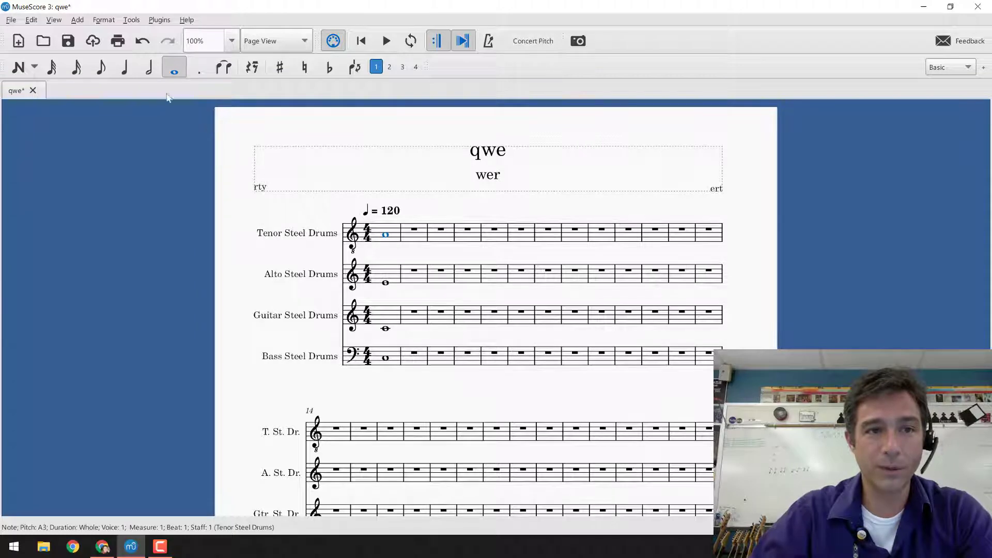
Step: Show the Palettes and switch the workspace from Basic to Advanced
{"action": "left_click", "coordinate": [54, 20]}
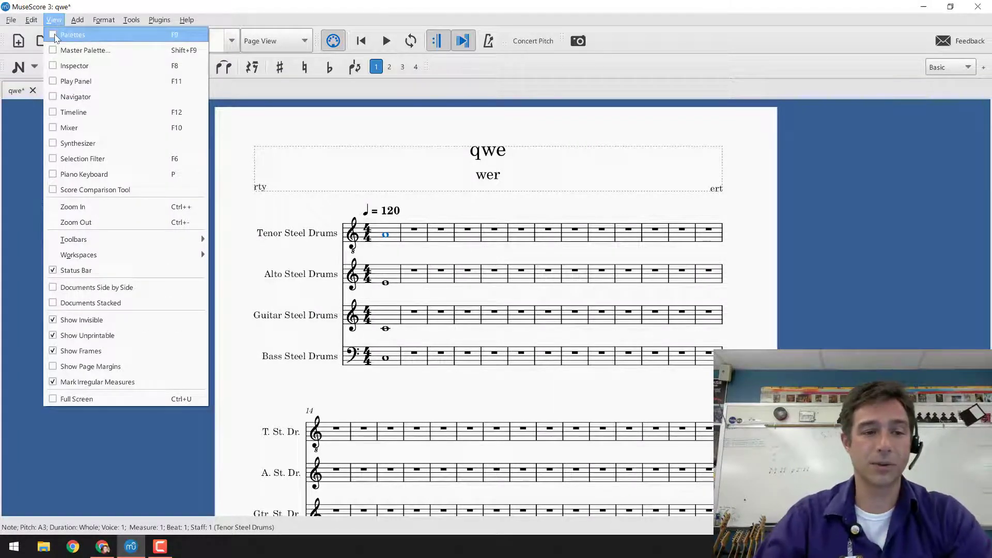
{"action": "left_click", "coordinate": [58, 35]}
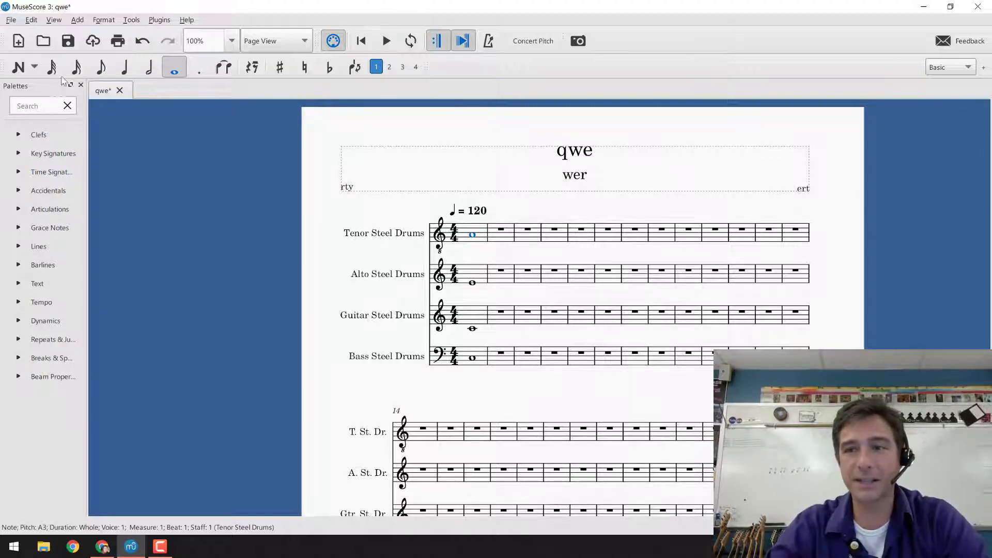
{"action": "left_click", "coordinate": [930, 68]}
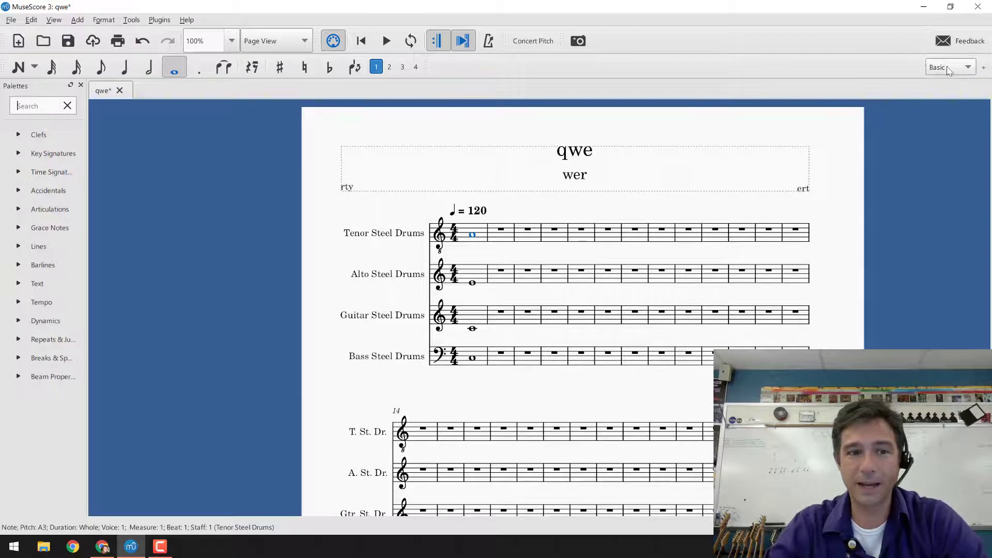
{"action": "left_click", "coordinate": [949, 71]}
{"action": "left_click", "coordinate": [964, 87]}
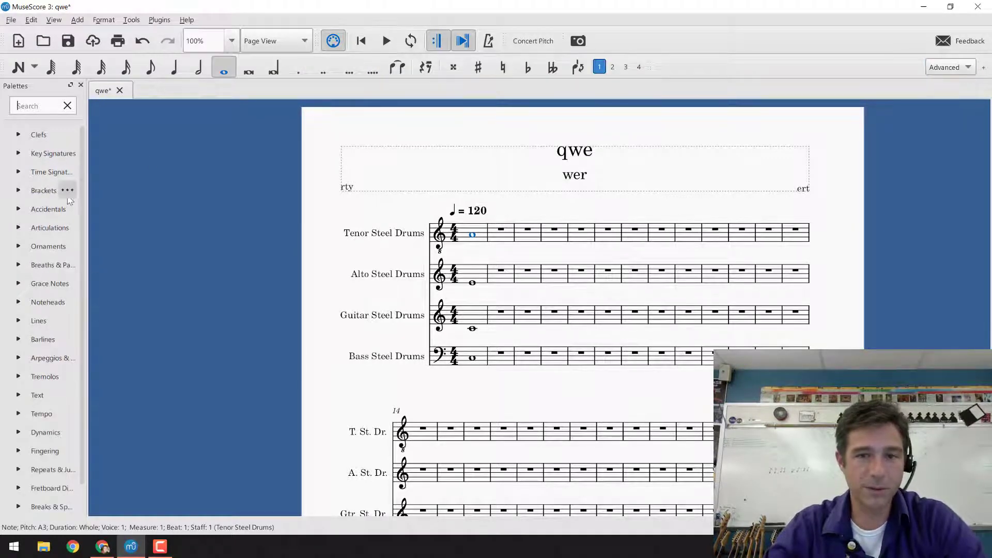
Step: Apply a two-stroke tremolo to the Tenor Steel Drums' whole note in measure 1
{"action": "left_click", "coordinate": [53, 265]}
{"action": "left_click", "coordinate": [57, 452]}
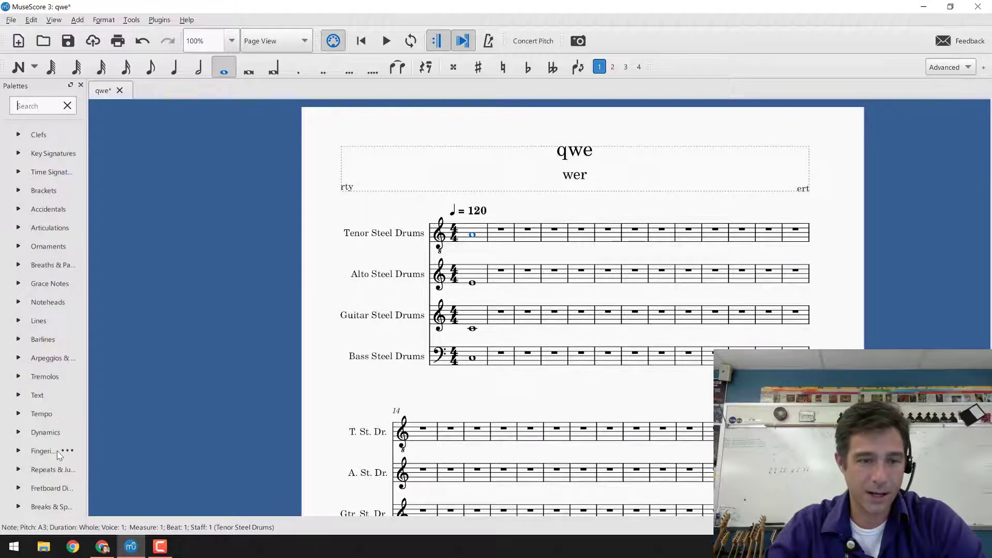
{"action": "left_click", "coordinate": [19, 376]}
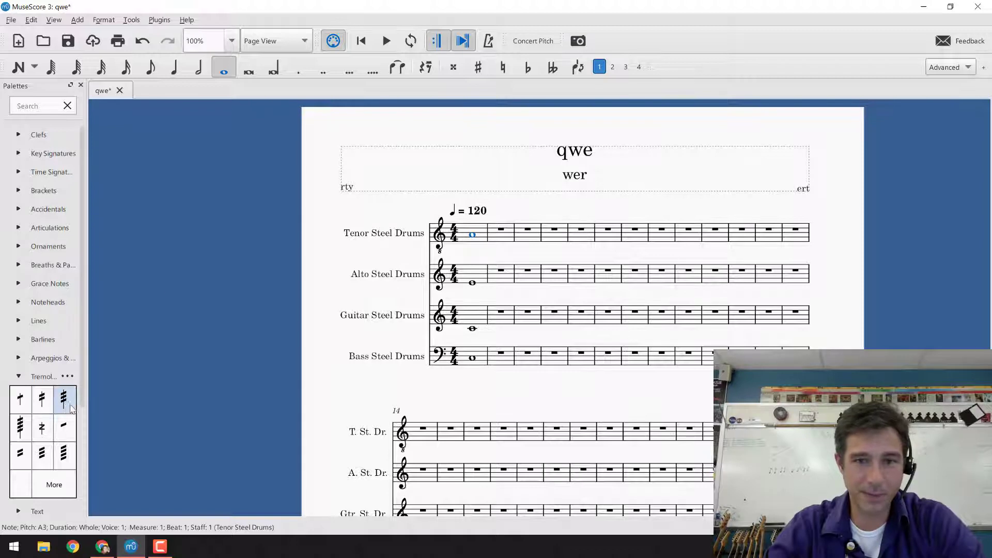
{"action": "left_click", "coordinate": [42, 398]}
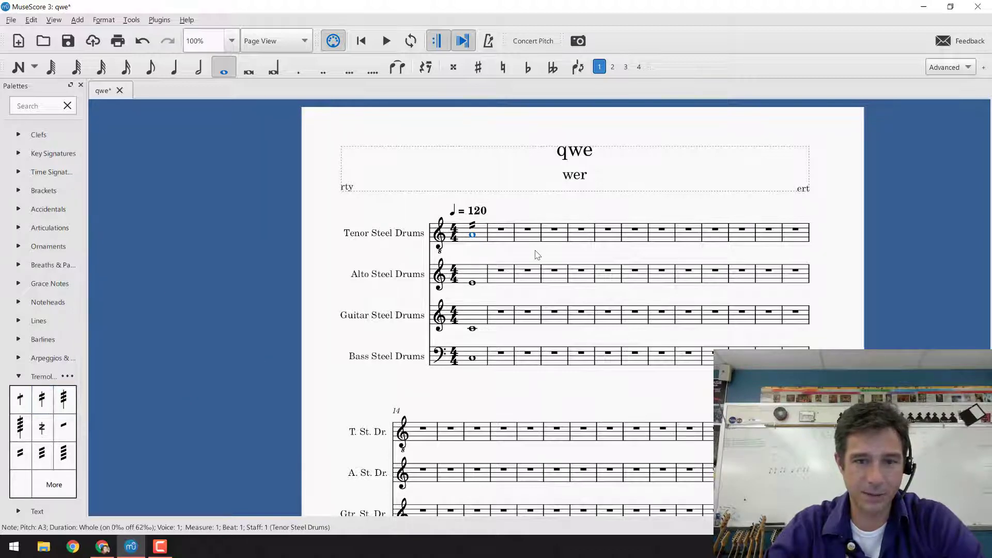
Step: Play back measure 1 from the Tenor Steel Drums note to hear the tremolo against the other parts
{"action": "left_click", "coordinate": [472, 283]}
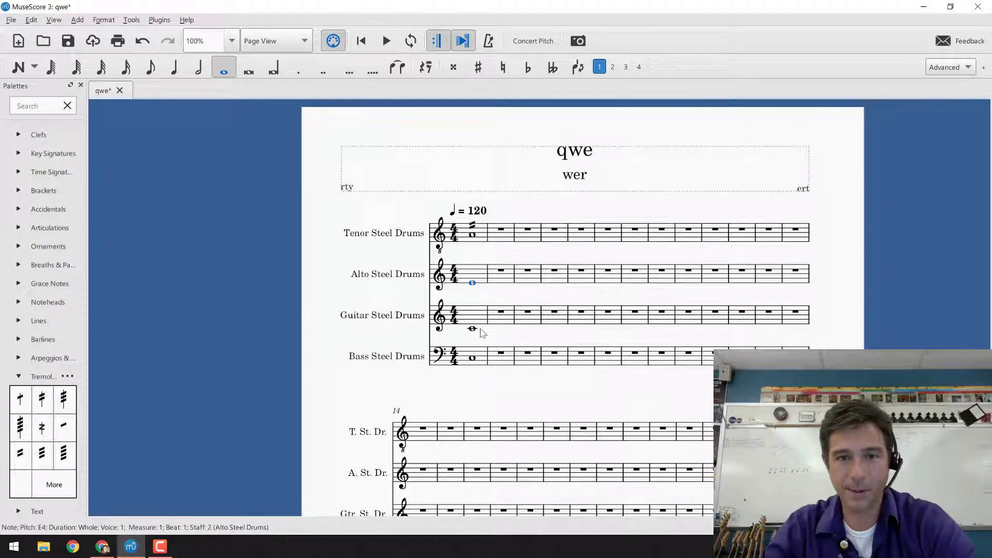
{"action": "left_click", "coordinate": [473, 235]}
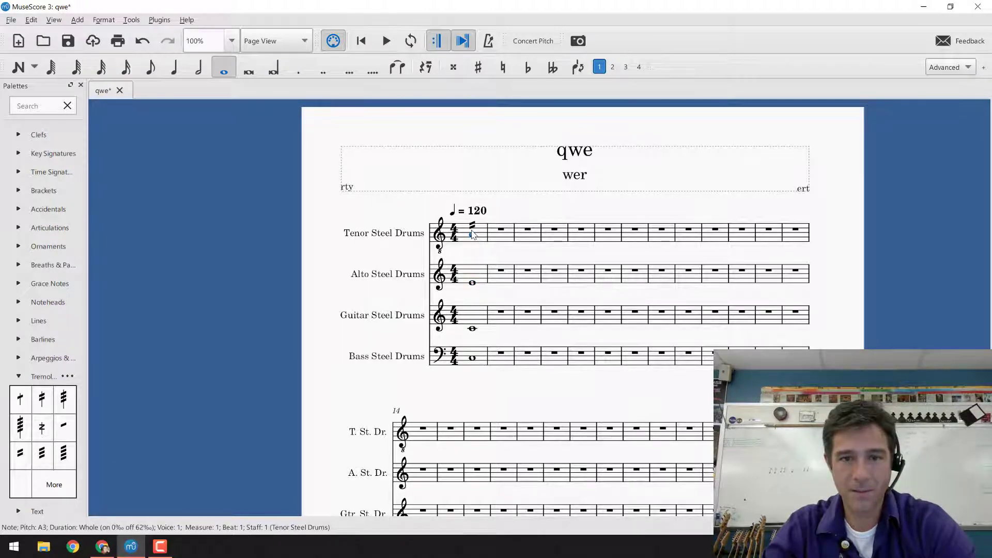
{"action": "key", "text": "space"}
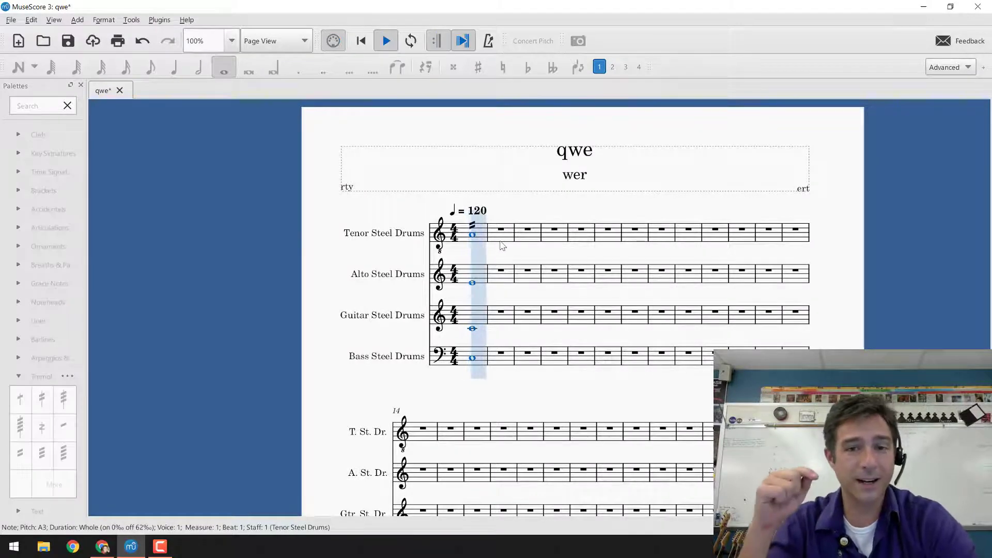
{"action": "key", "text": "space"}
{"action": "key", "text": "space"}
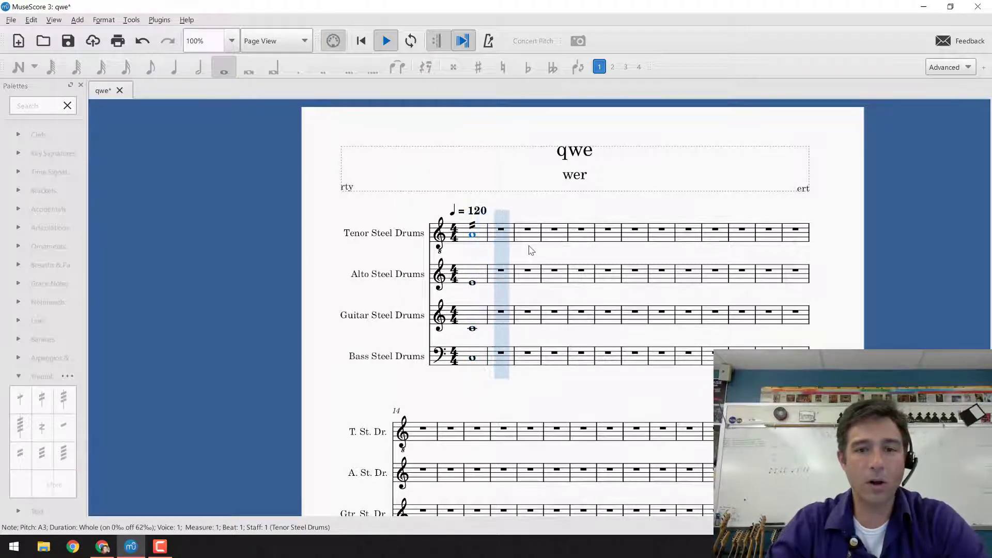
{"action": "key", "text": "space"}
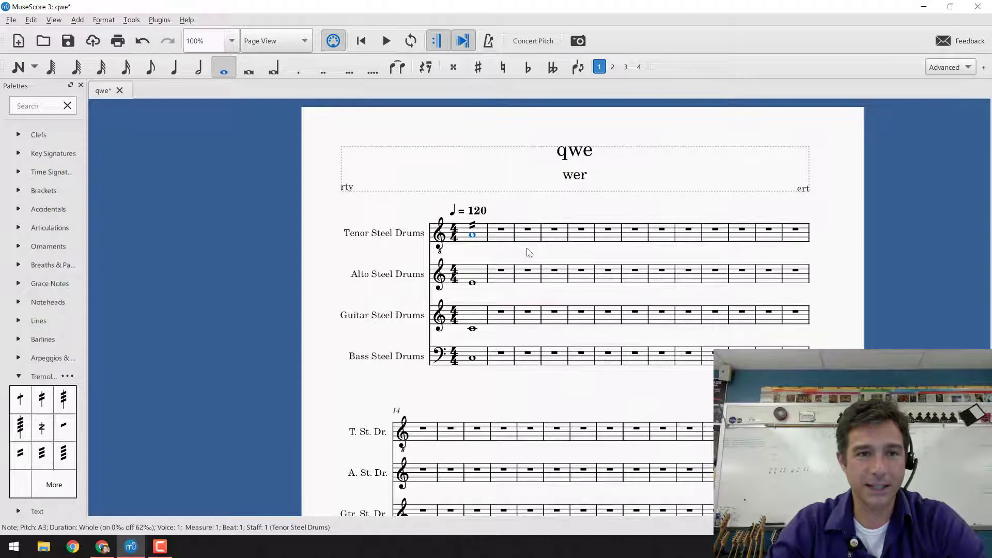
Step: Enter quarter notes A3, C4, D4 and C4 in measure 2 of the Tenor Steel Drums, plus a quarter-note B3 starting measure 3
{"action": "left_click", "coordinate": [180, 242]}
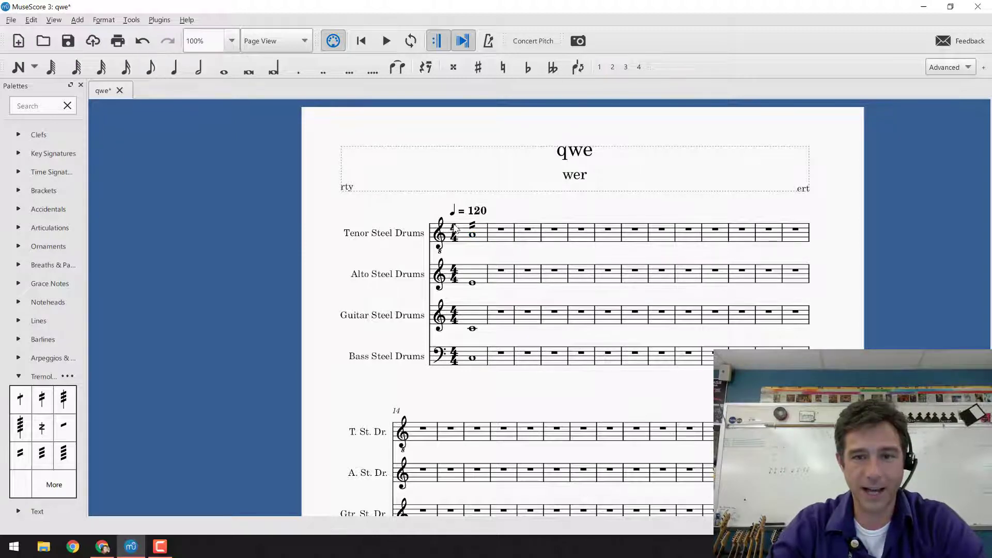
{"action": "left_click", "coordinate": [175, 67]}
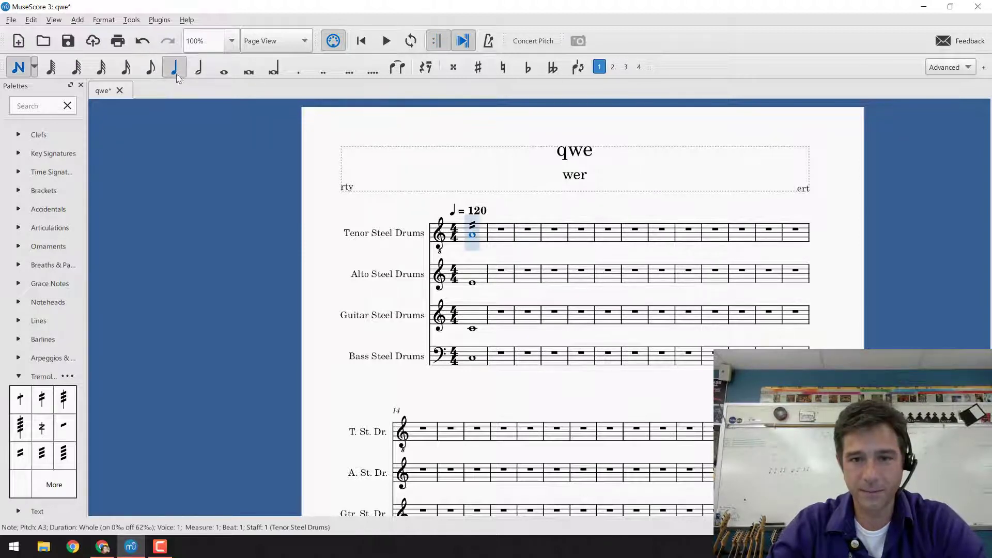
{"action": "left_click", "coordinate": [495, 237]}
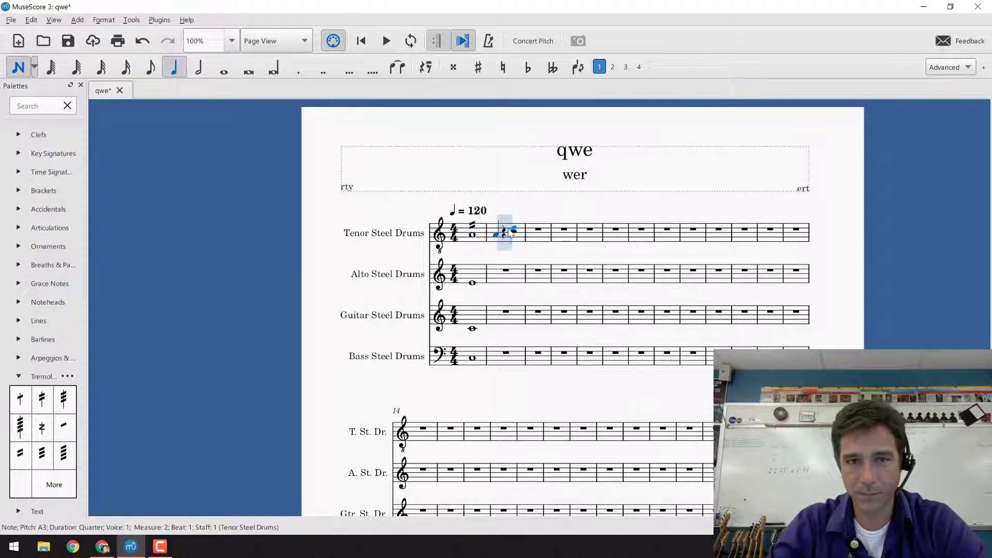
{"action": "left_click", "coordinate": [507, 229]}
{"action": "left_click", "coordinate": [517, 227]}
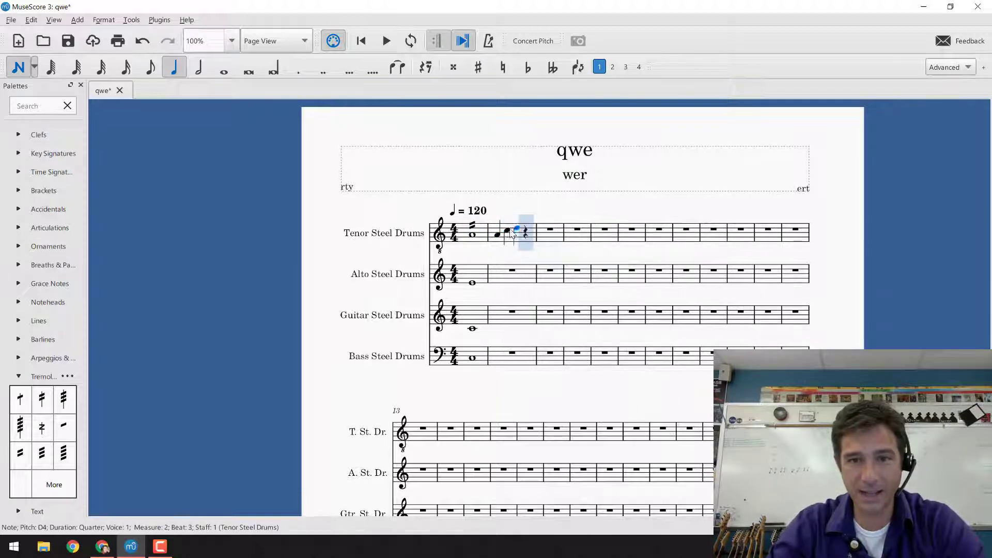
{"action": "left_click", "coordinate": [526, 231]}
{"action": "left_click", "coordinate": [546, 233]}
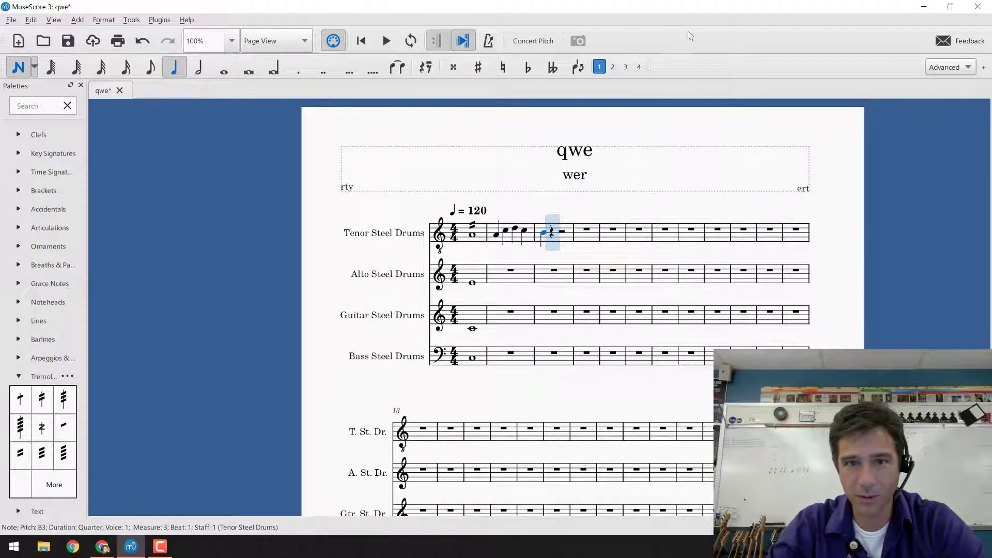
Step: Replace the opening of the Tenor Steel Drums' measure 3 with eighth notes B3, B3 and A3
{"action": "left_click", "coordinate": [152, 68]}
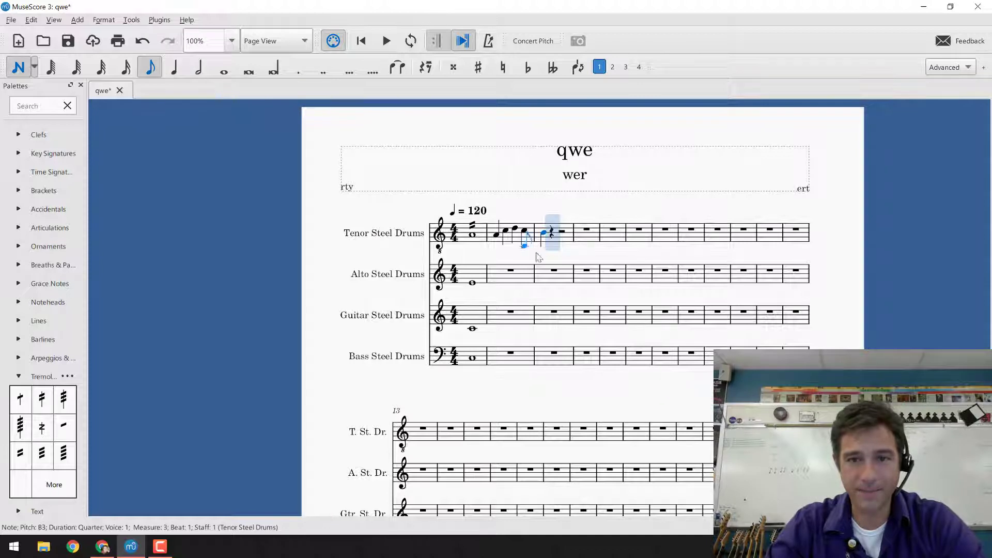
{"action": "left_click", "coordinate": [547, 237]}
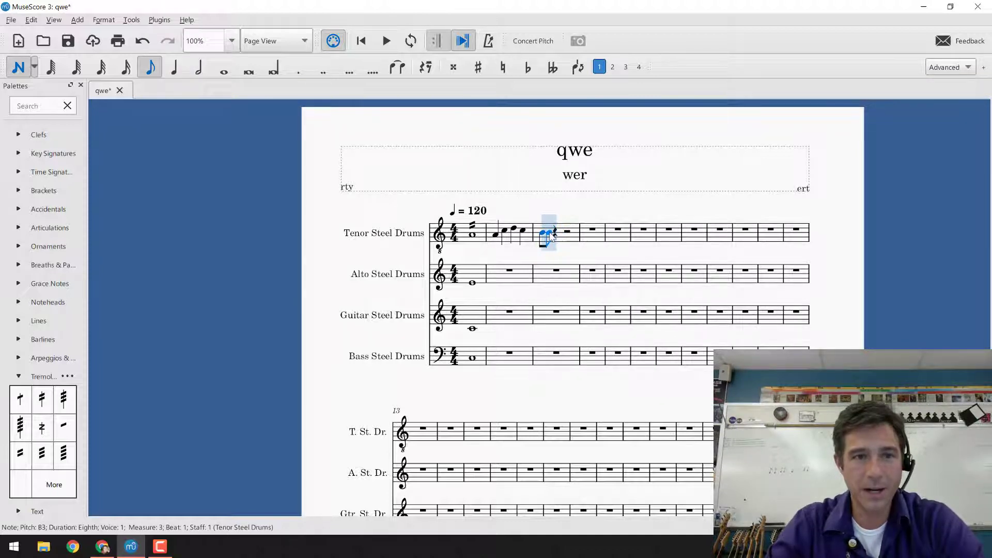
{"action": "left_click", "coordinate": [552, 234]}
{"action": "left_click", "coordinate": [562, 235]}
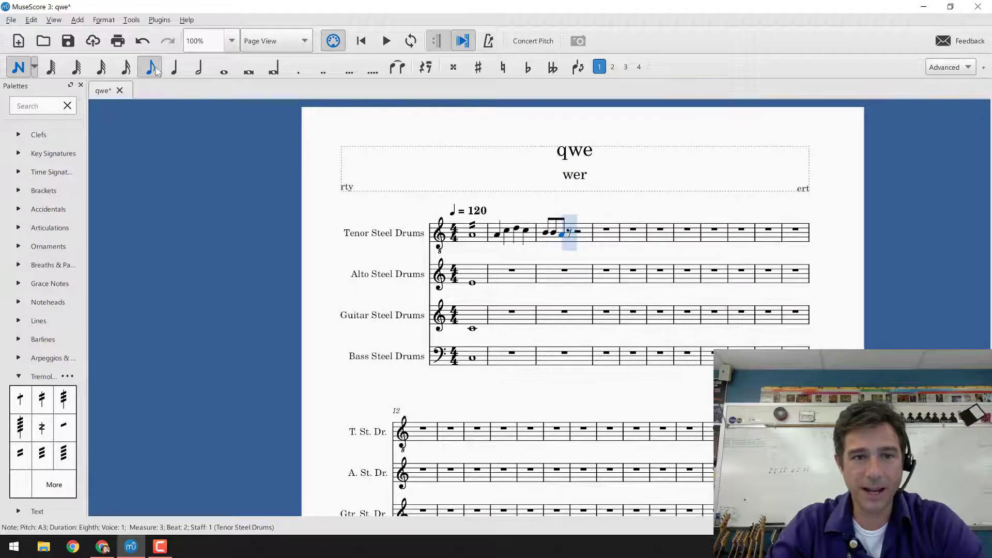
Step: Enter a whole-note B3 on beat 3 of the Tenor Steel Drums' measure 3, tied over into measure 4, and leave note input
{"action": "left_click", "coordinate": [200, 73]}
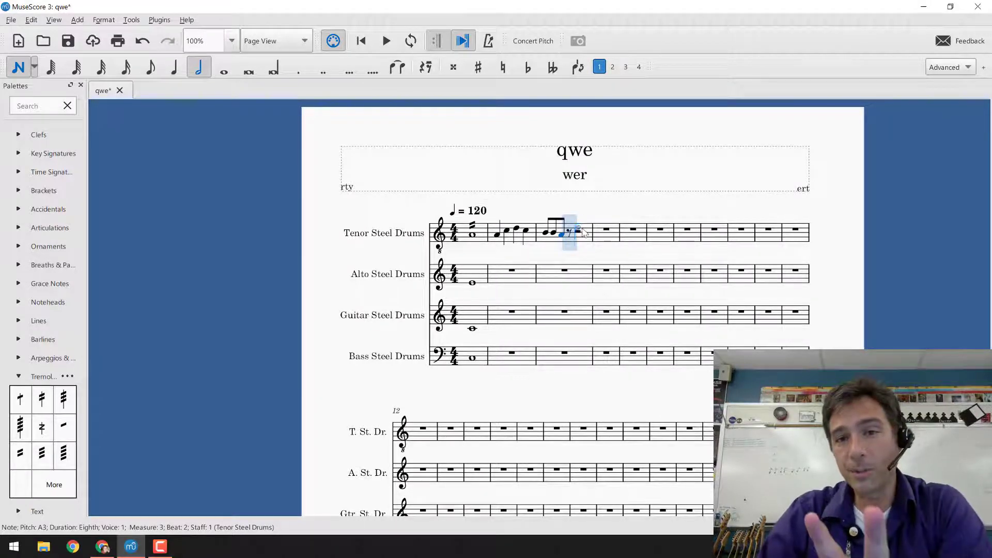
{"action": "left_click", "coordinate": [223, 72]}
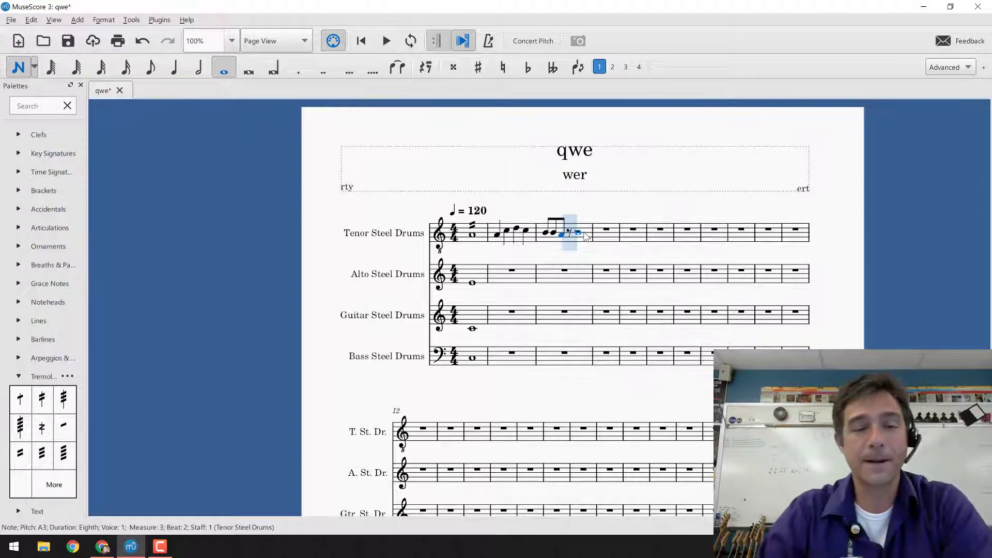
{"action": "key", "text": "b"}
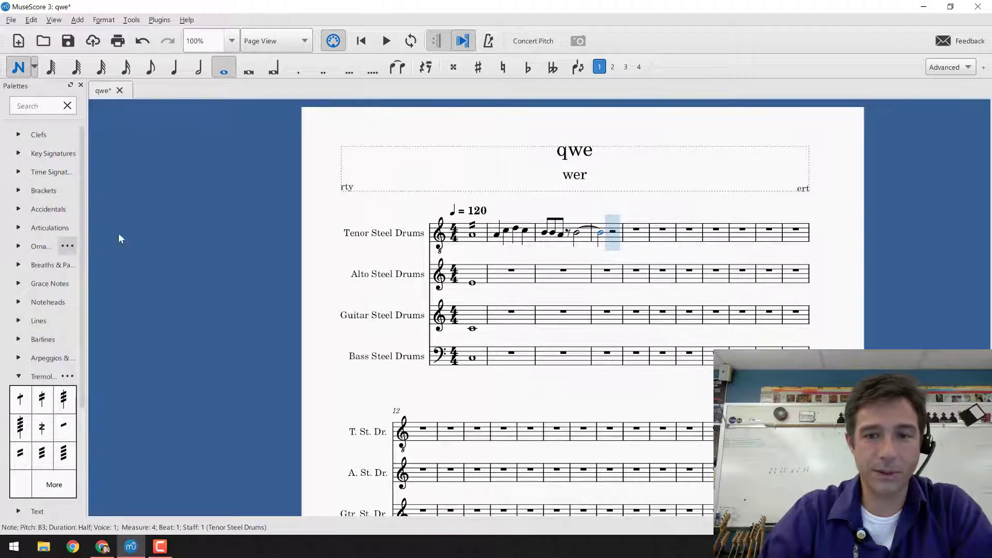
{"action": "key", "text": "Escape"}
Step: Apply a two-stroke tremolo to the tied B3 half notes across measures 3 and 4 of the Tenor Steel Drums
{"action": "left_click", "coordinate": [576, 233]}
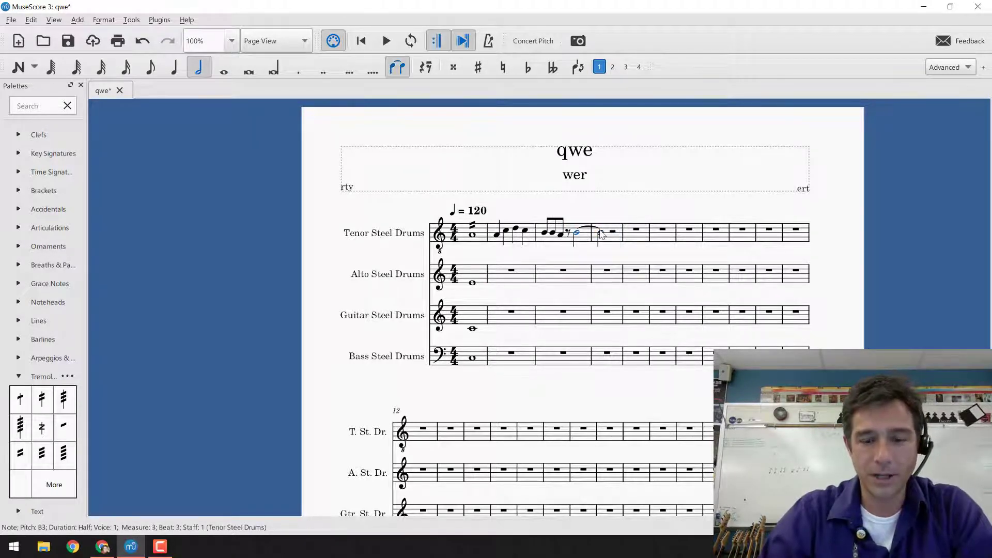
{"action": "left_click", "coordinate": [601, 234], "text": "shift"}
{"action": "left_click", "coordinate": [42, 399]}
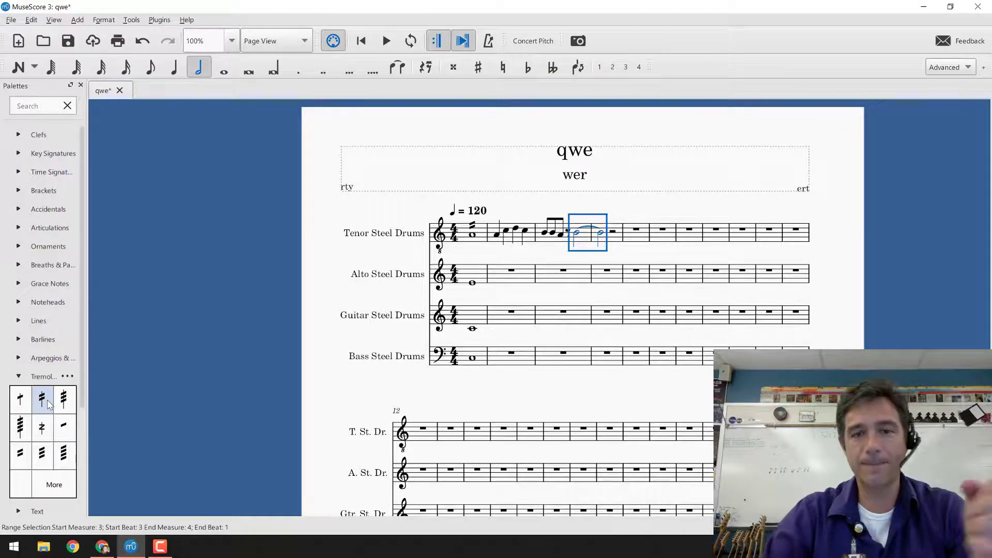
Step: Play back the score from the Tenor Steel Drums' first note through the tied roll, then stop
{"action": "left_click", "coordinate": [473, 235]}
{"action": "key", "text": "space"}
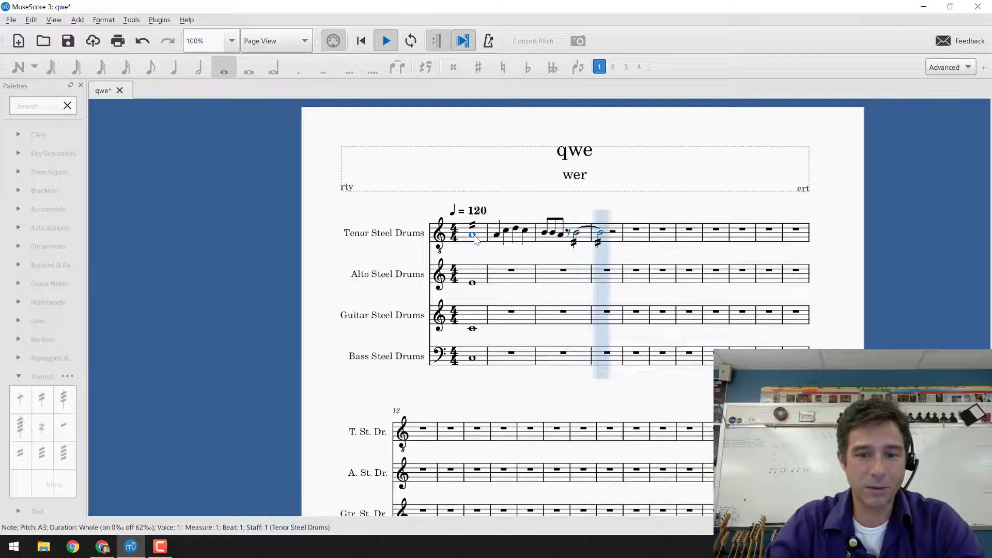
{"action": "key", "text": "space"}
Step: Copy the Alto, Guitar and Bass Steel Drums' whole notes from measure 1 into measures 3 and 2
{"action": "left_click", "coordinate": [479, 276]}
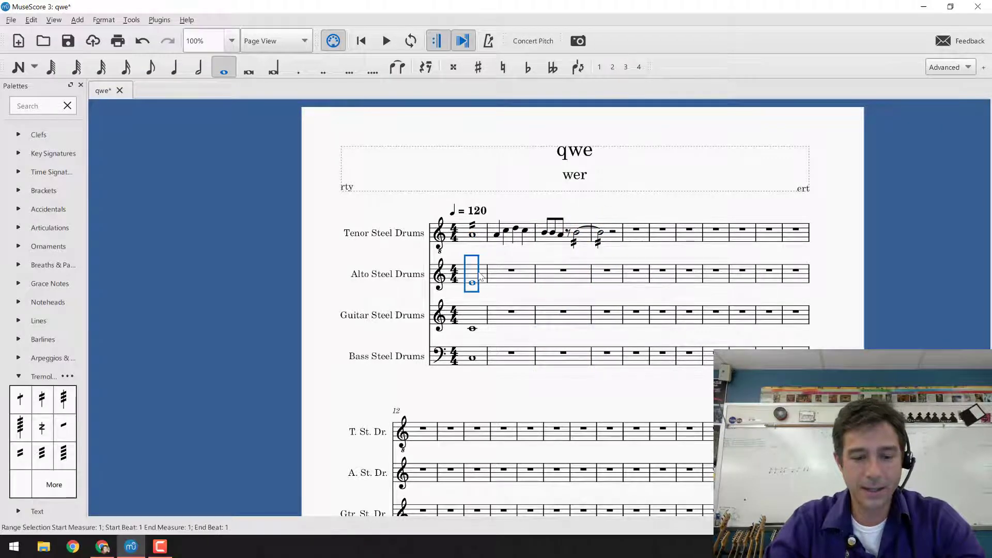
{"action": "left_click", "coordinate": [487, 361]}
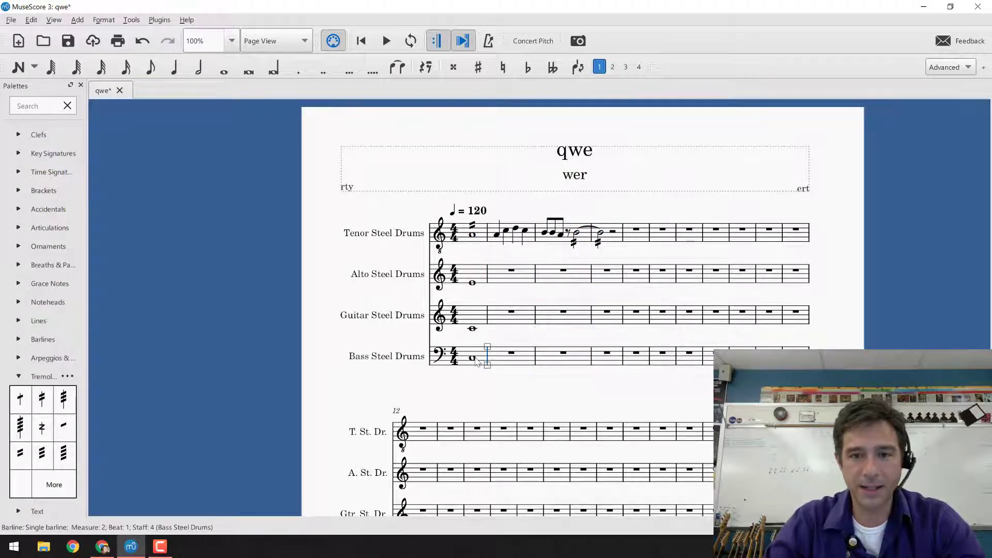
{"action": "left_click", "coordinate": [472, 359]}
{"action": "left_click", "coordinate": [473, 284], "text": "shift"}
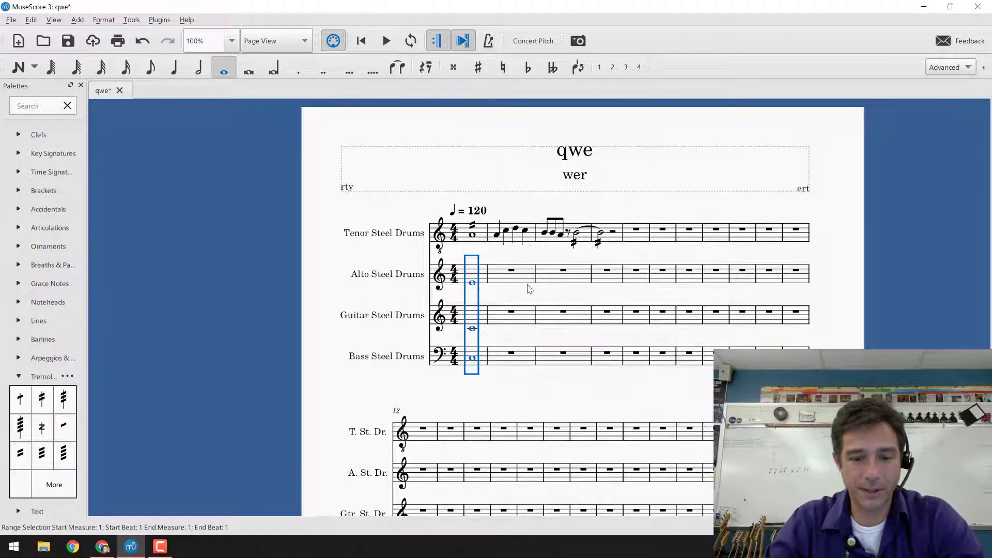
{"action": "left_click", "coordinate": [562, 274]}
{"action": "key", "text": "ctrl+v"}
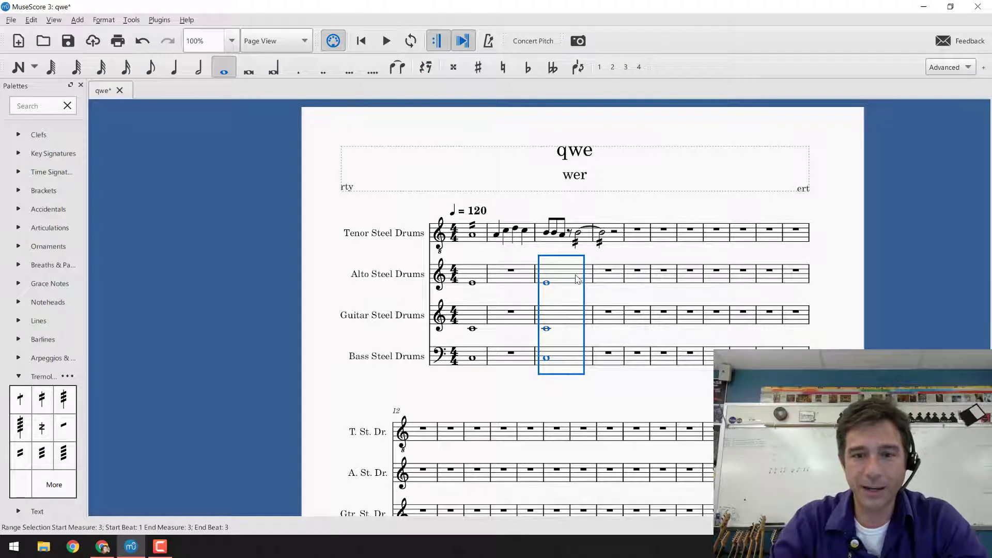
{"action": "left_click", "coordinate": [514, 274]}
{"action": "key", "text": "ctrl+v"}
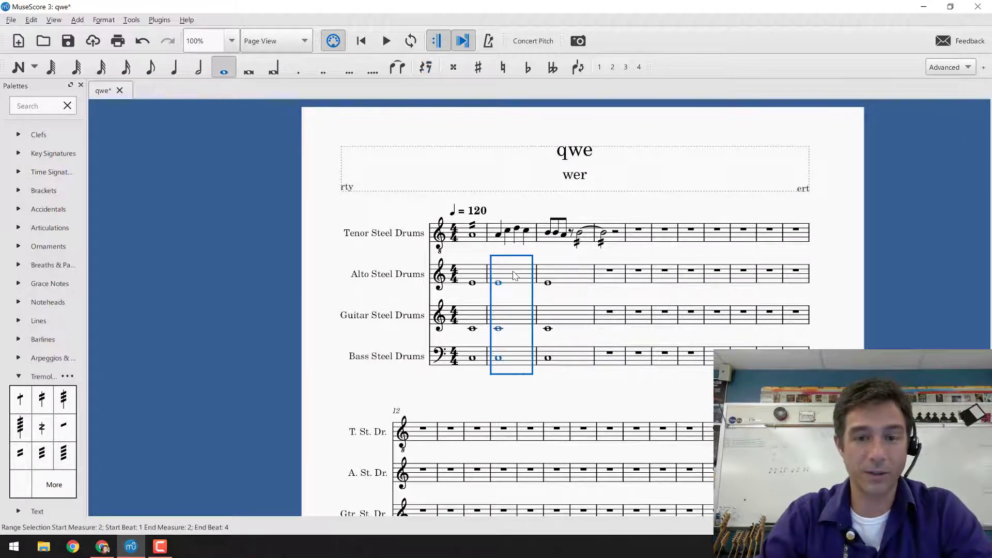
Step: Transpose the copied Alto, Guitar and Bass notes in measure 2 up five semitones
{"action": "key", "text": "Up"}
{"action": "key", "text": "Up"}
{"action": "key", "text": "Up"}
{"action": "key", "text": "Up"}
{"action": "key", "text": "Up"}
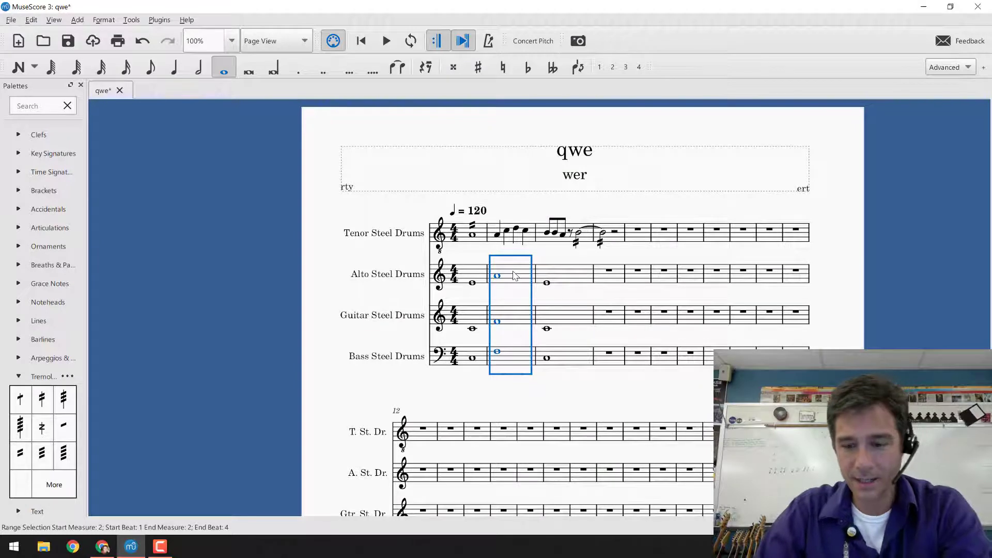
Step: Change the measure 2 whole notes to E4 for Guitar, G3 for Bass and B4 for Alto Steel Drums
{"action": "left_click", "coordinate": [497, 323]}
{"action": "key", "text": "Down"}
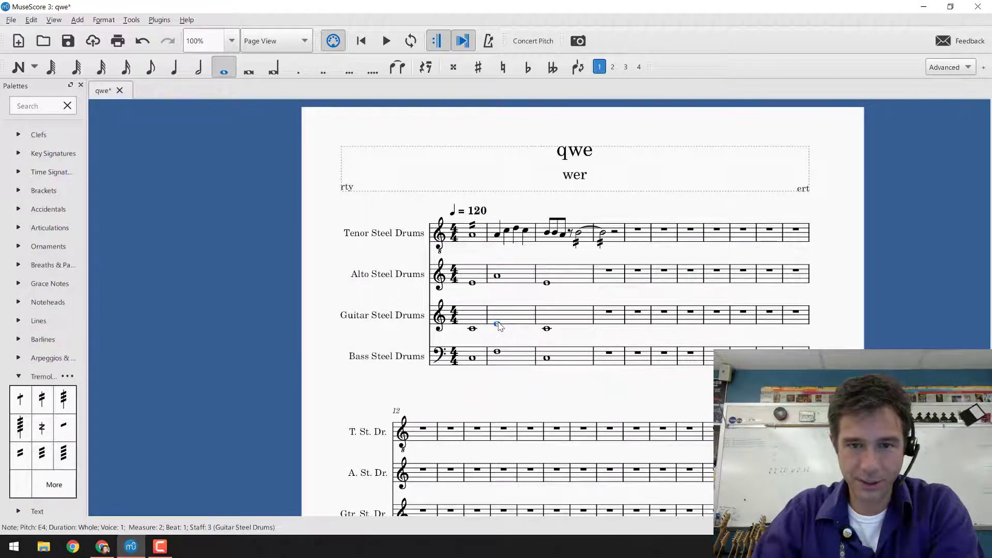
{"action": "left_click", "coordinate": [498, 352]}
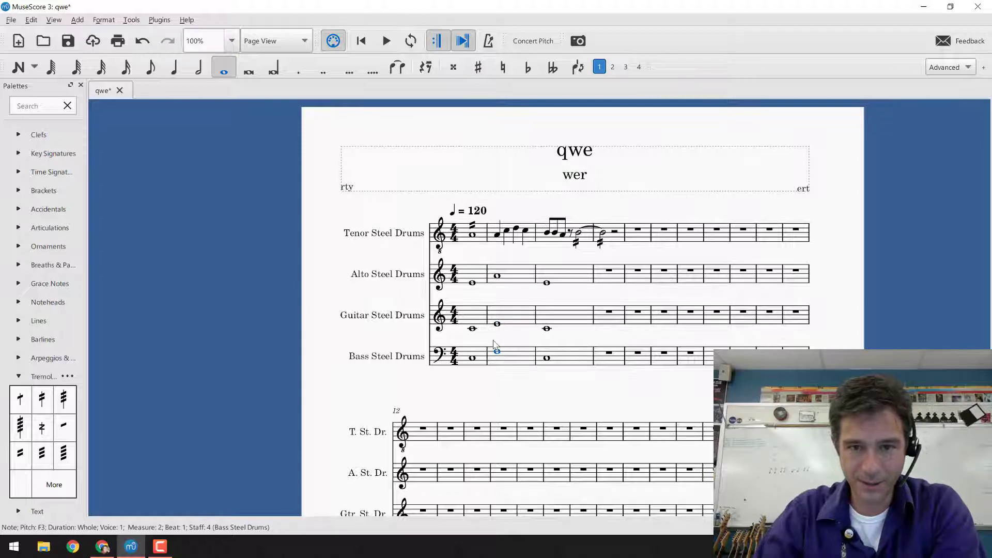
{"action": "key", "text": "Up"}
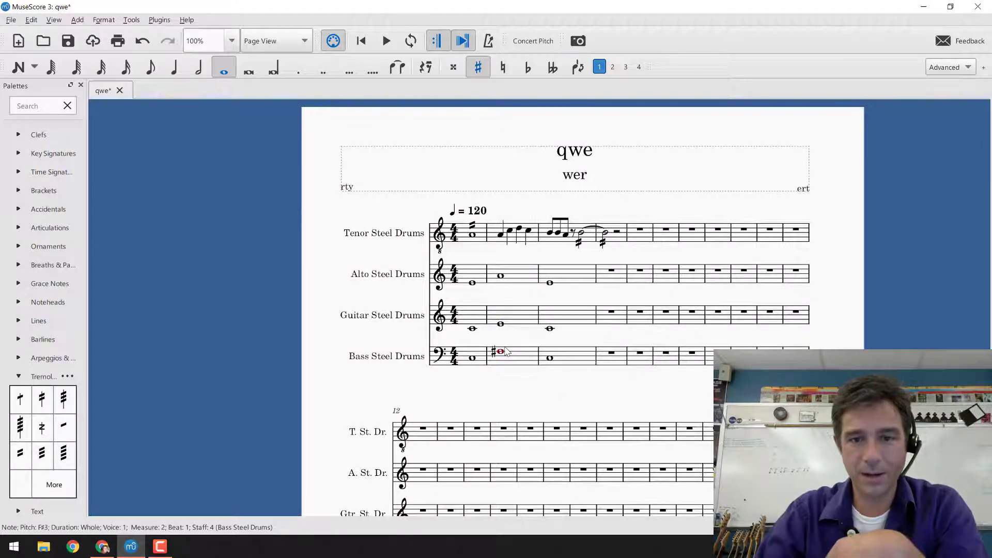
{"action": "left_click", "coordinate": [497, 276]}
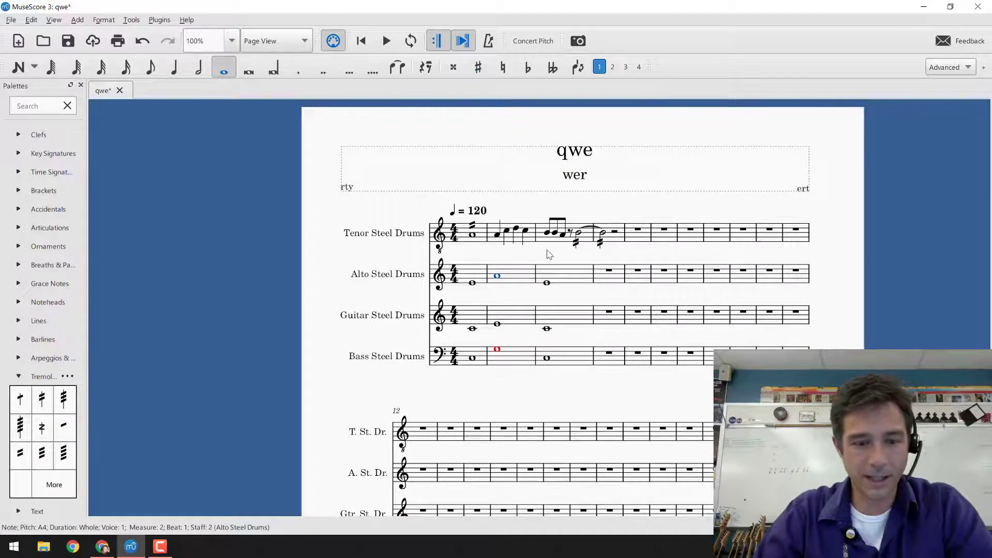
{"action": "key", "text": "Up"}
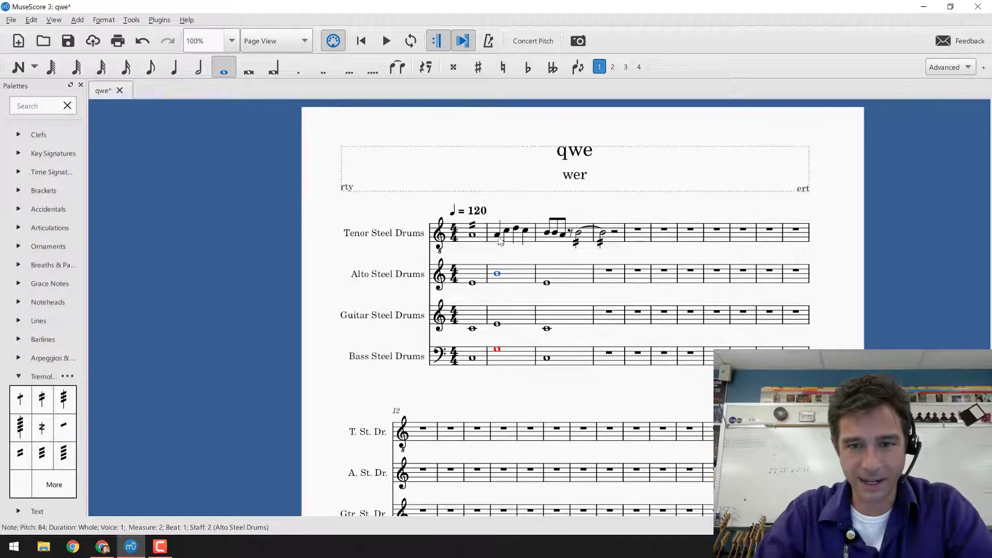
Step: Apply a two-stroke tremolo to all Alto, Guitar and Bass Steel Drums' whole notes in measures 1 to 3
{"action": "left_click", "coordinate": [473, 237]}
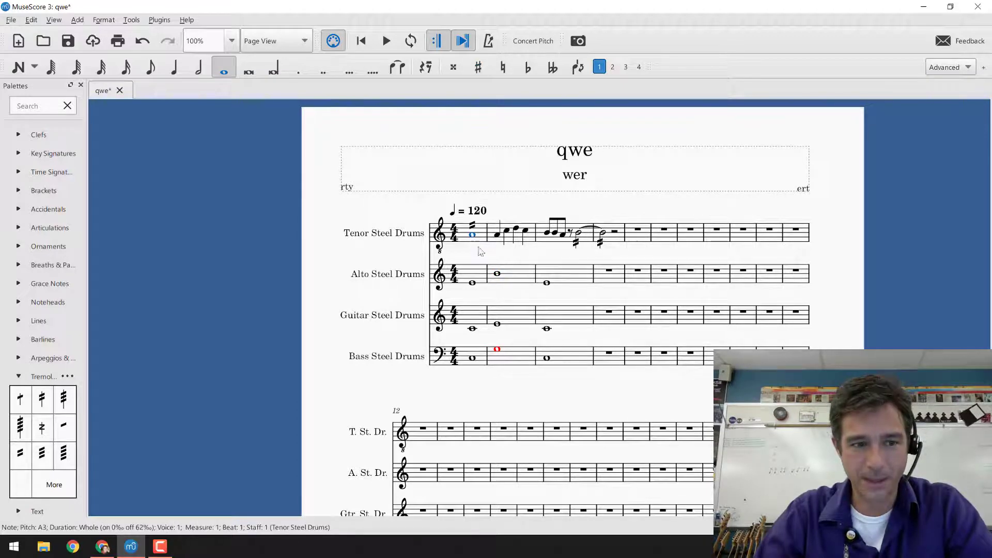
{"action": "left_click", "coordinate": [472, 283]}
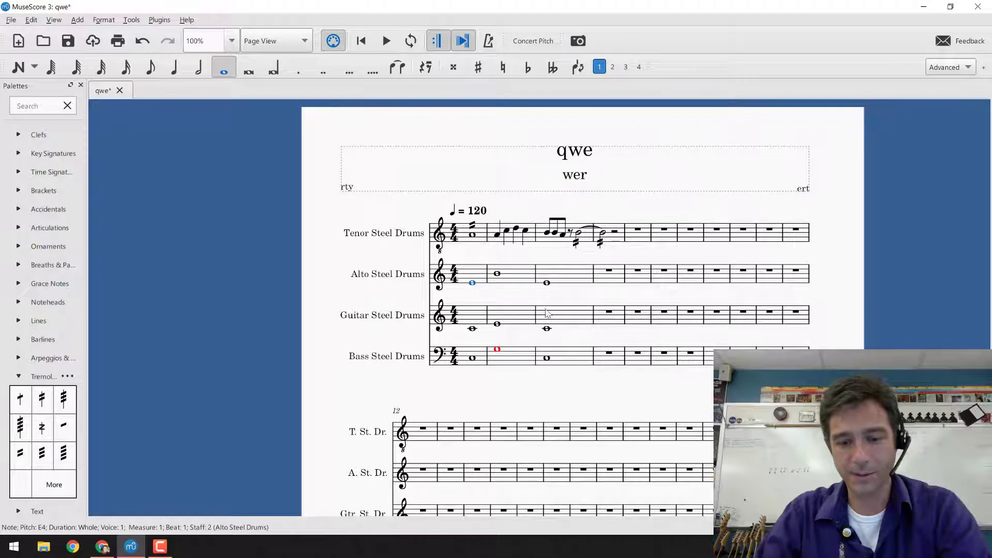
{"action": "left_click", "coordinate": [546, 364], "text": "shift"}
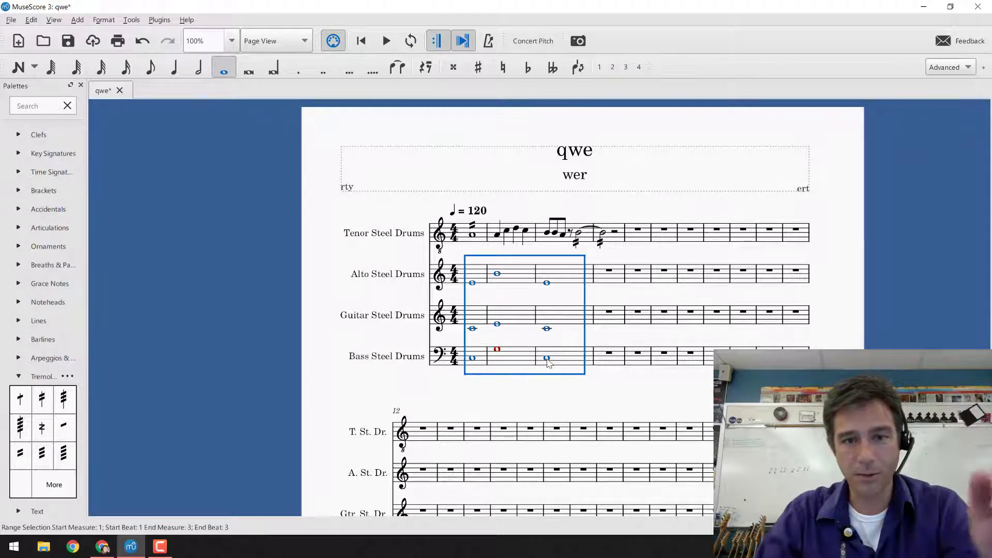
{"action": "left_click", "coordinate": [49, 405]}
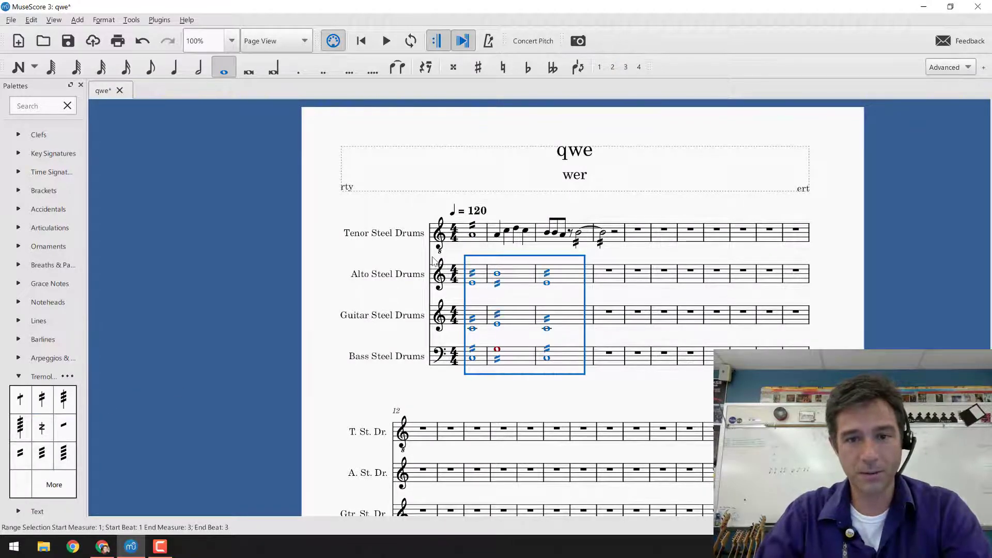
Step: Play back the score from measure 1 to hear the rolls in all four parts, then stop
{"action": "left_click", "coordinate": [473, 236]}
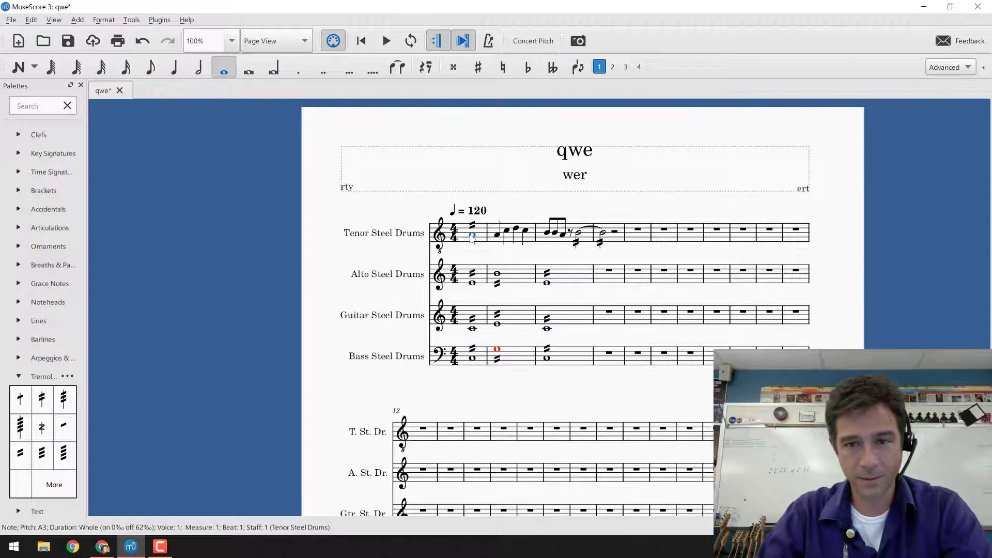
{"action": "key", "text": "space"}
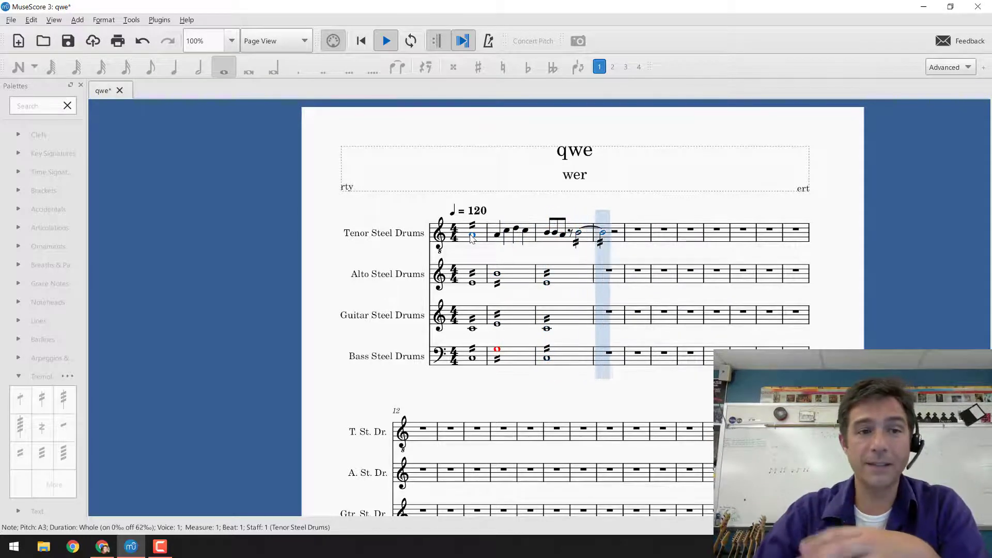
{"action": "key", "text": "space"}
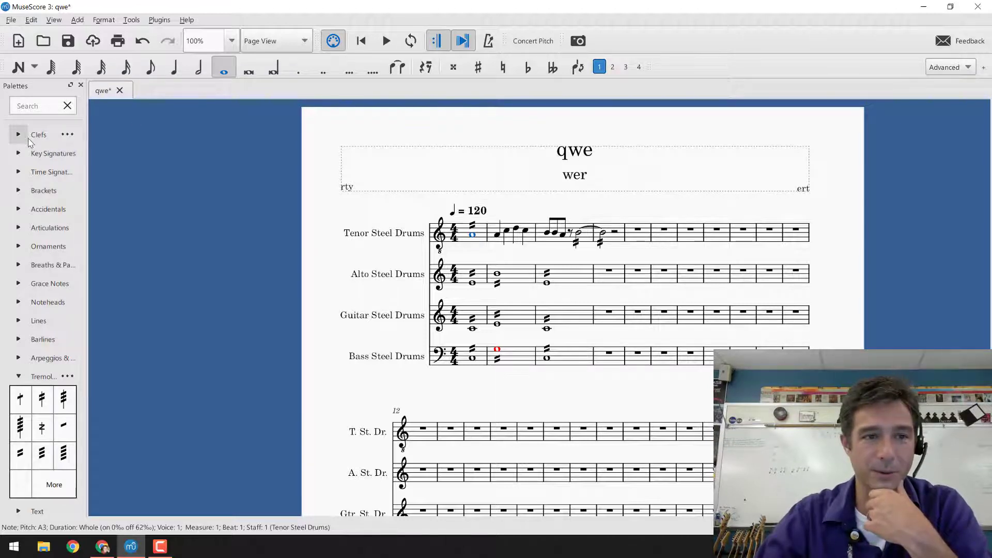
Step: Check the clef types on the Tenor Steel Drums and Guitar Steel Drums staves
{"action": "left_click", "coordinate": [368, 217]}
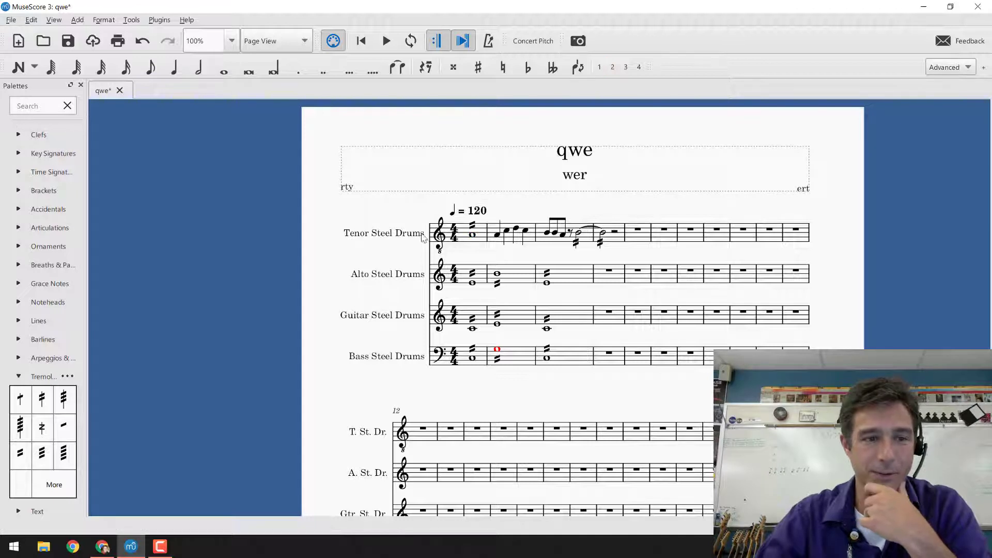
{"action": "left_click", "coordinate": [443, 236]}
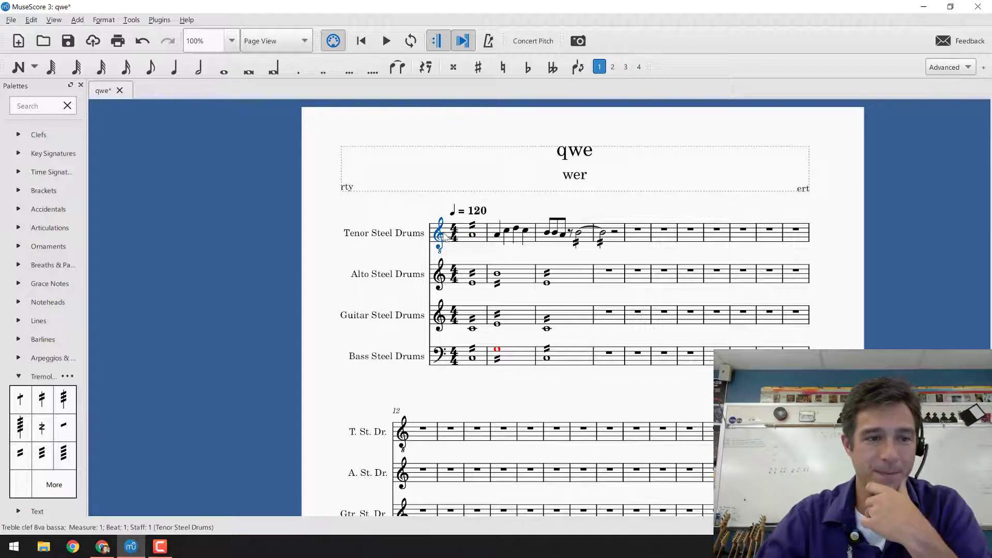
{"action": "left_click", "coordinate": [440, 316]}
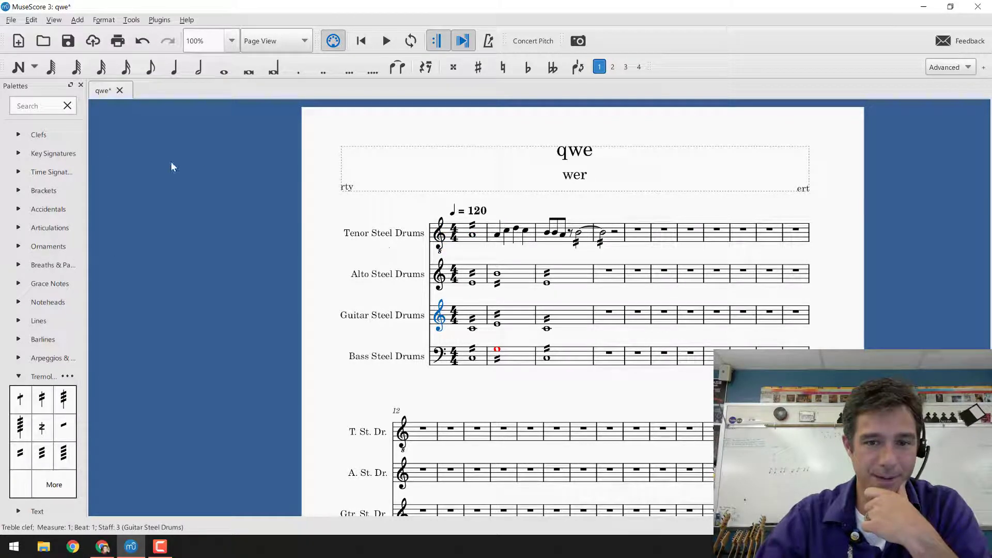
Step: Change the Guitar Steel Drums staff's clef to a bass clef
{"action": "left_click", "coordinate": [23, 135]}
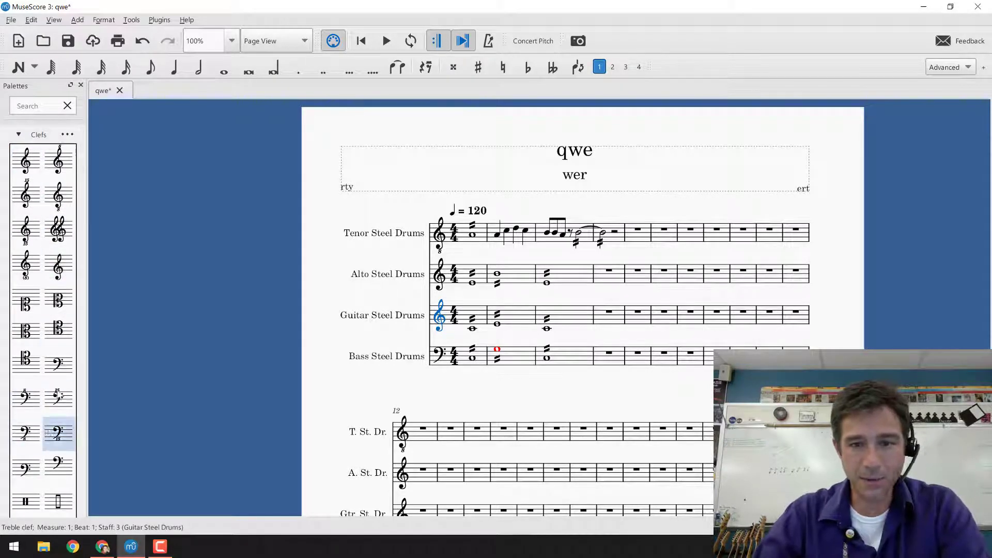
{"action": "left_click", "coordinate": [58, 363]}
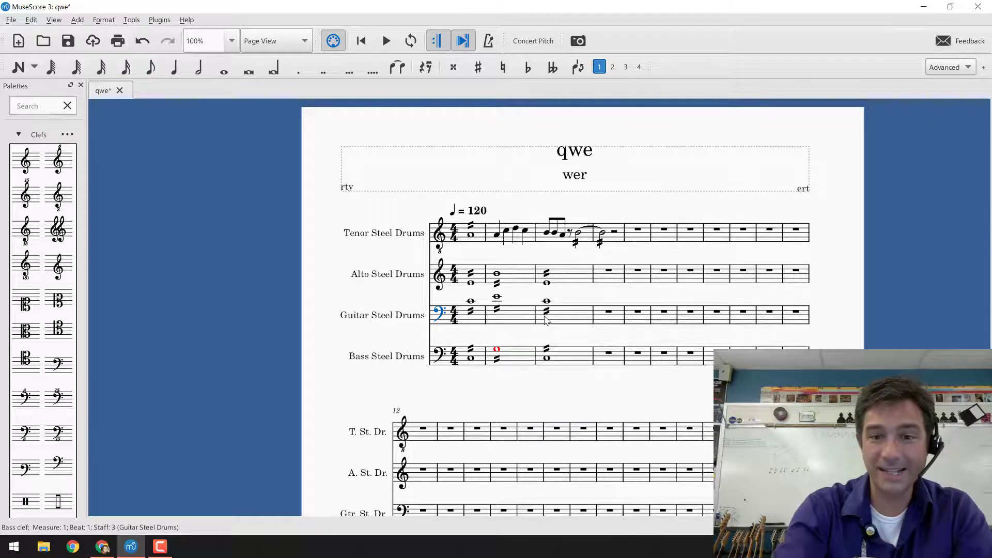
{"action": "left_click", "coordinate": [471, 301]}
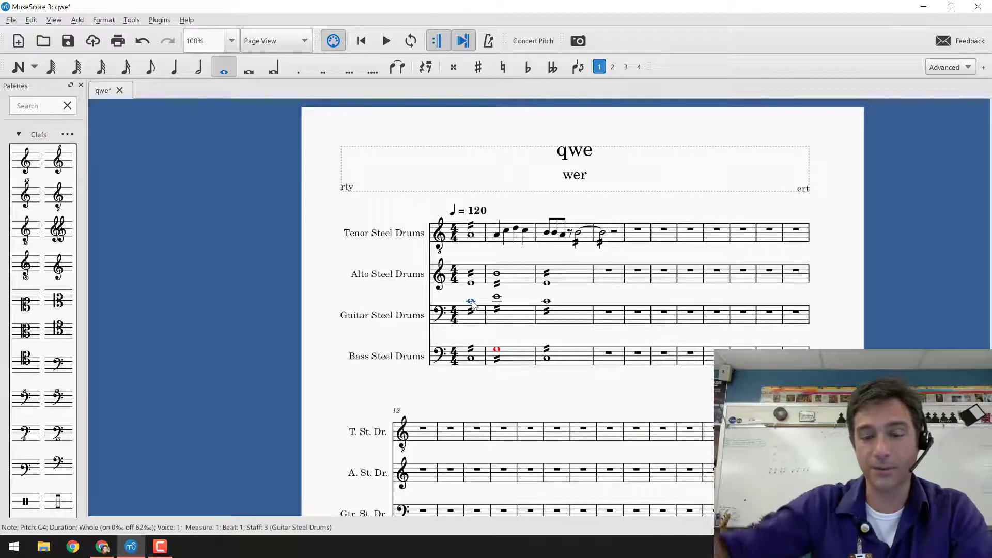
Step: Add a C4 one octave above the measure 3 whole note on the Bass Steel Drums staff
{"action": "left_click", "coordinate": [547, 359]}
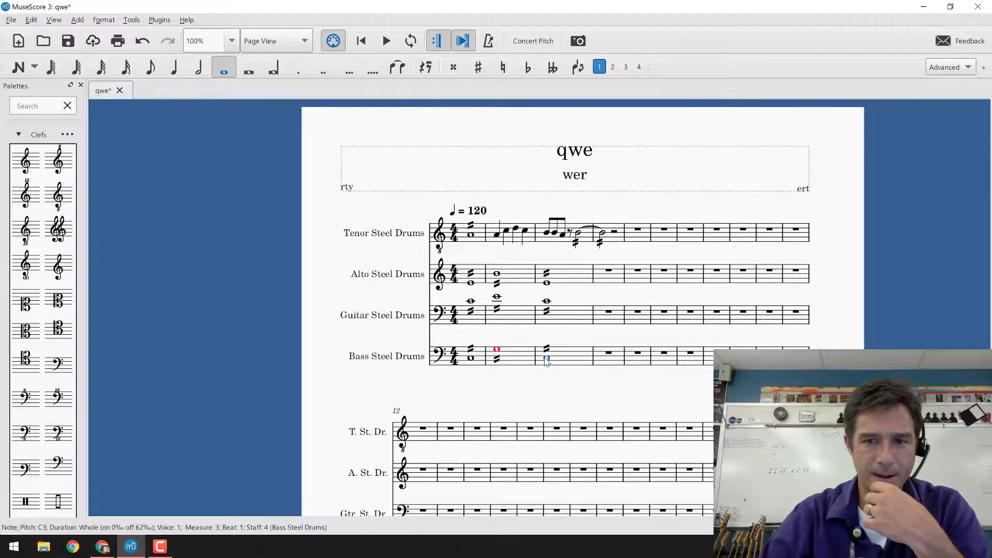
{"action": "key", "text": "alt+8"}
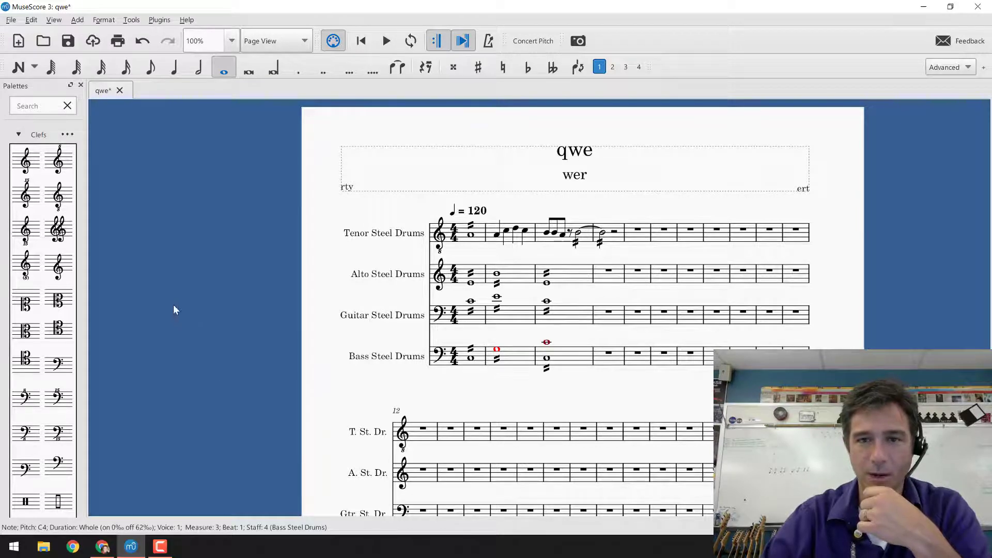
{"action": "left_click", "coordinate": [18, 135]}
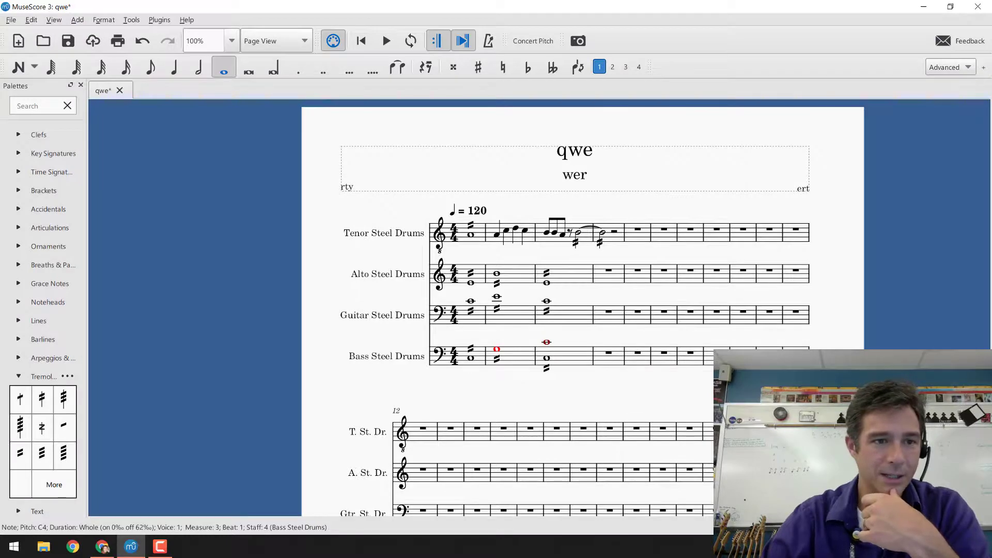
Step: Place a start repeat barline before measure 2 and an end repeat barline after measure 4
{"action": "scroll", "coordinate": [820, 261], "scroll_direction": "down", "scroll_amount": 5}
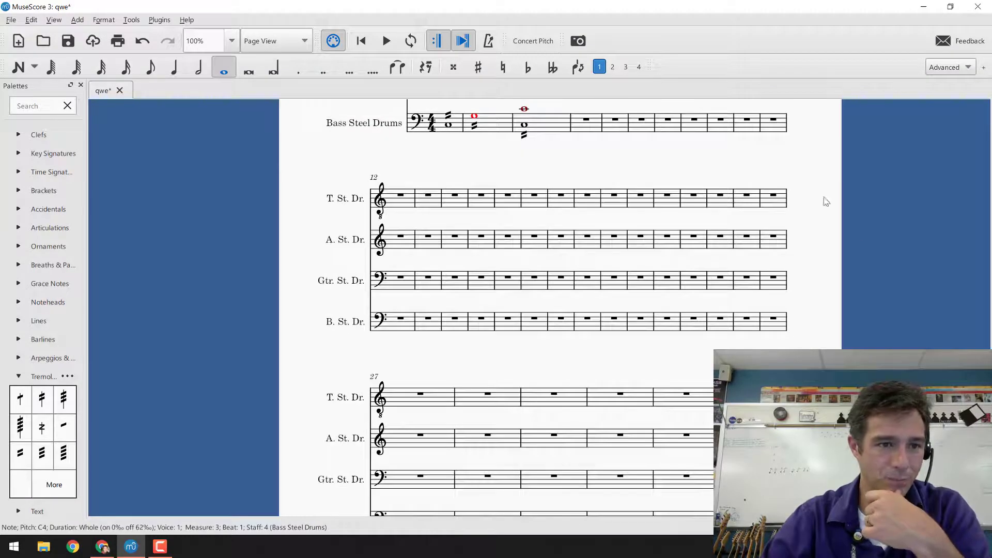
{"action": "scroll", "coordinate": [814, 191], "scroll_direction": "up", "scroll_amount": 4}
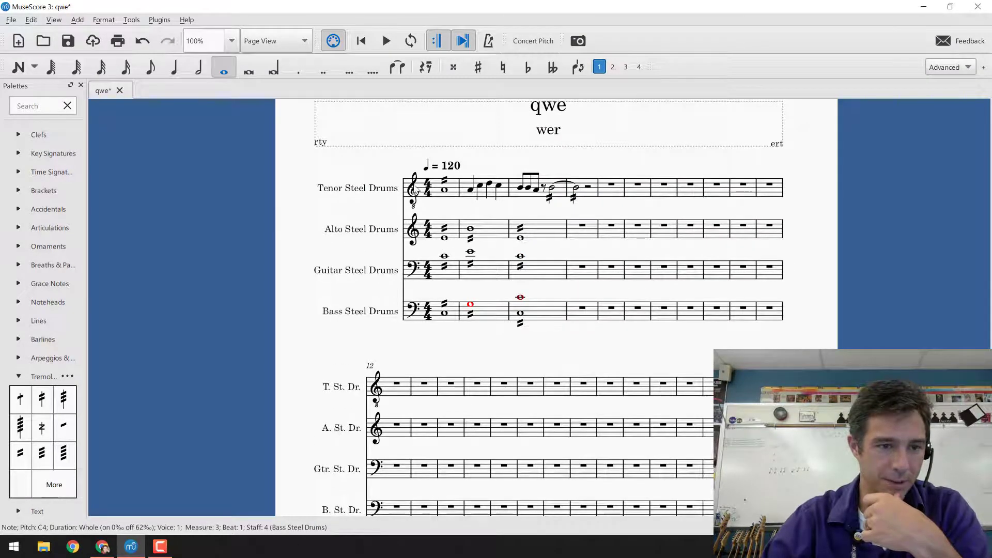
{"action": "left_click", "coordinate": [405, 197]}
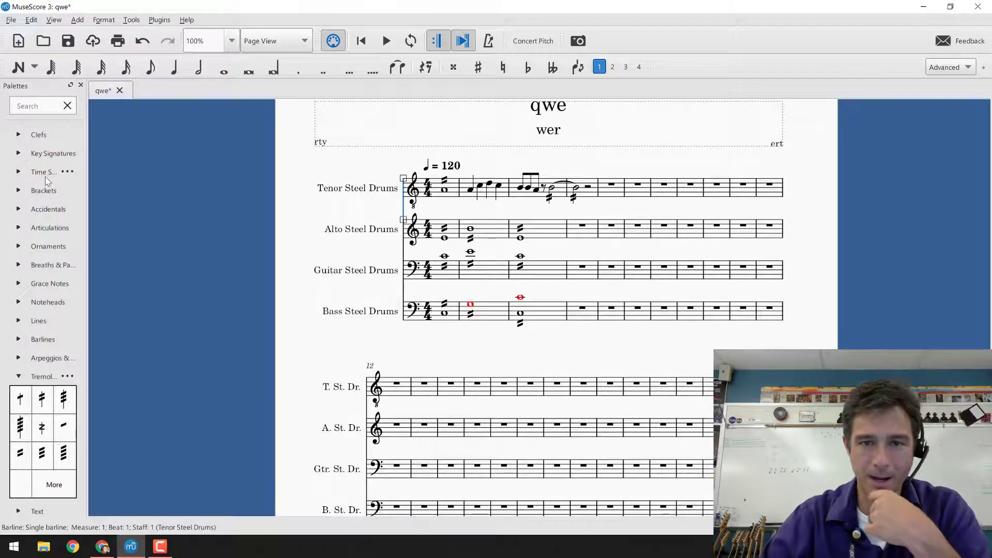
{"action": "left_click", "coordinate": [21, 339]}
{"action": "left_click", "coordinate": [28, 371]}
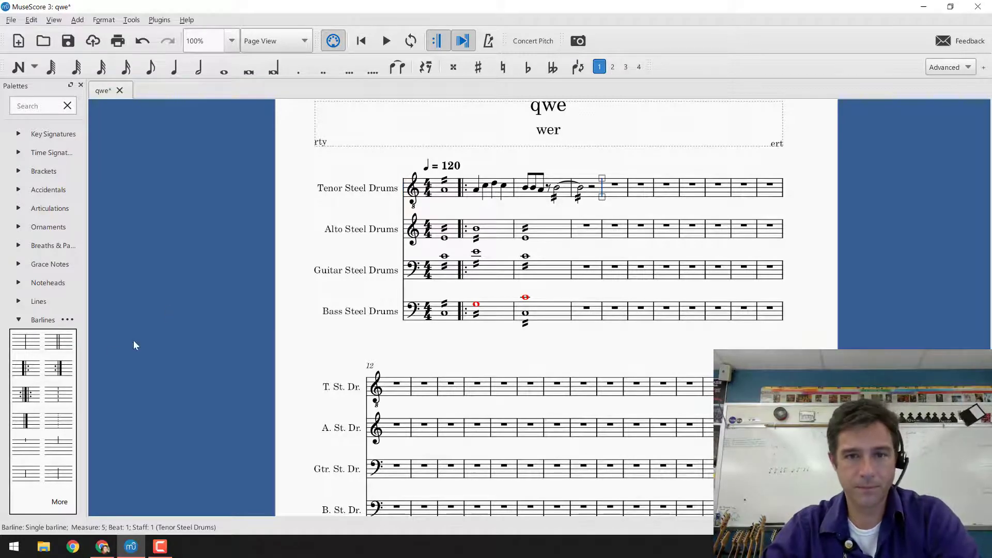
{"action": "left_click", "coordinate": [59, 368]}
Step: Play back the score from the first note of measure 2 to hear the repeated section, then stop
{"action": "left_click", "coordinate": [478, 190]}
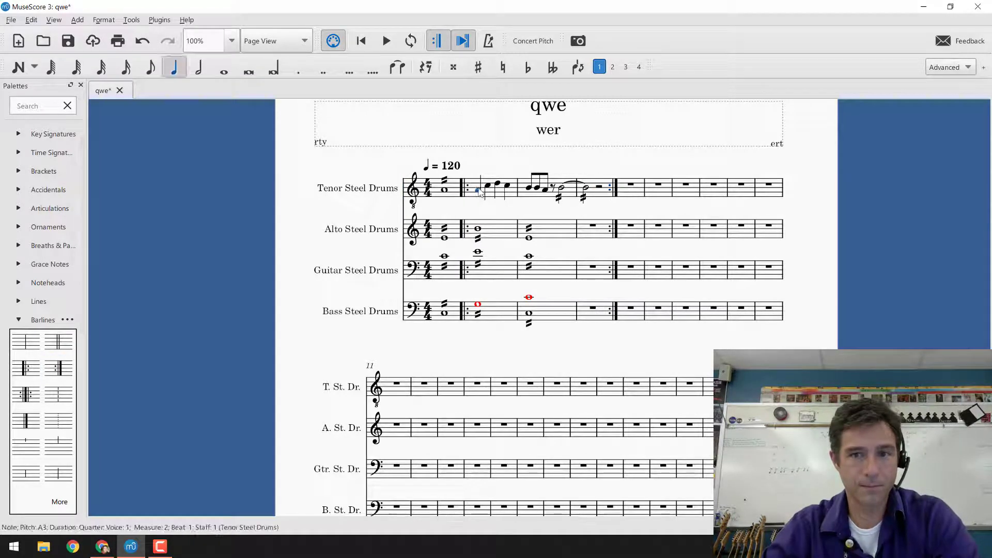
{"action": "key", "text": "space"}
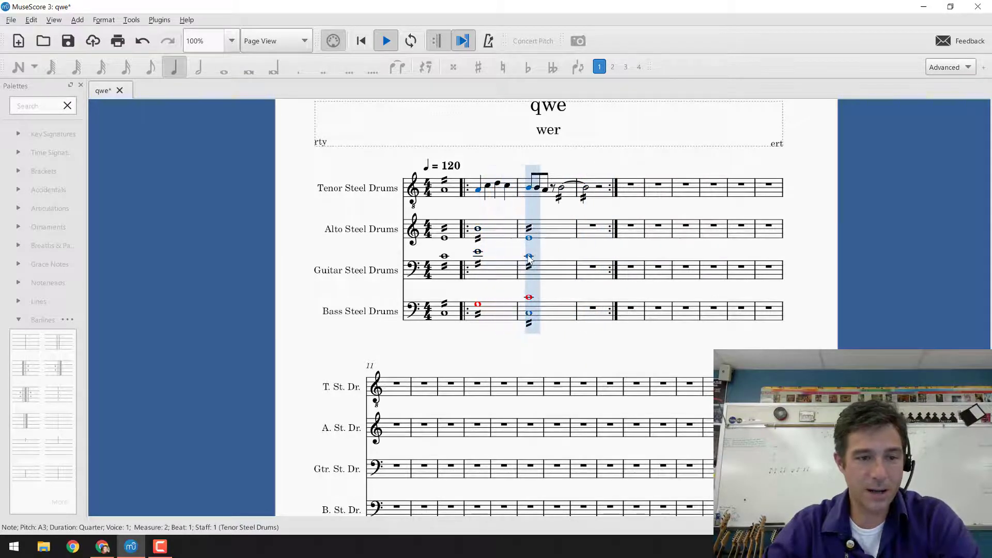
{"action": "key", "text": "space"}
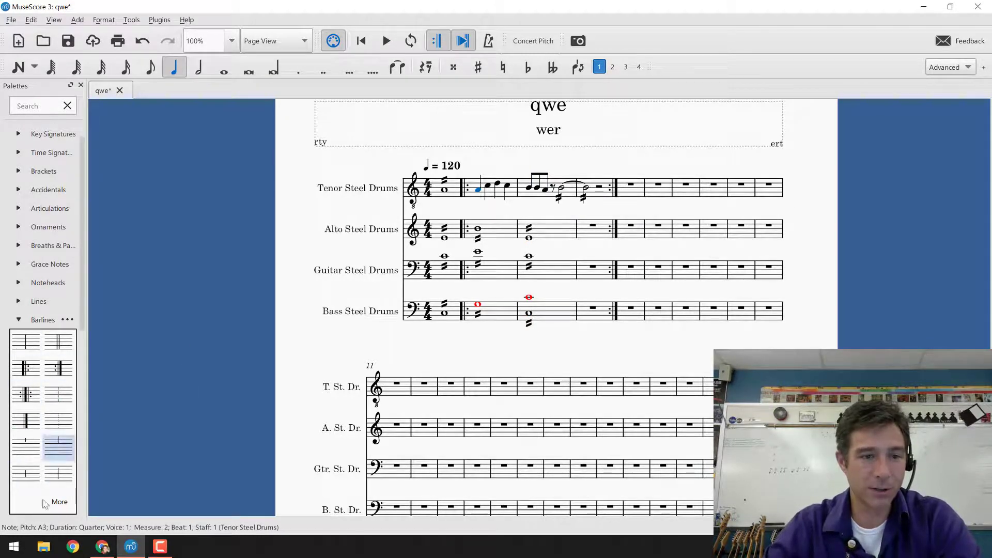
Step: Add a forte (f) dynamic to the Tenor Steel Drums' whole note in measure 1
{"action": "left_click", "coordinate": [19, 320]}
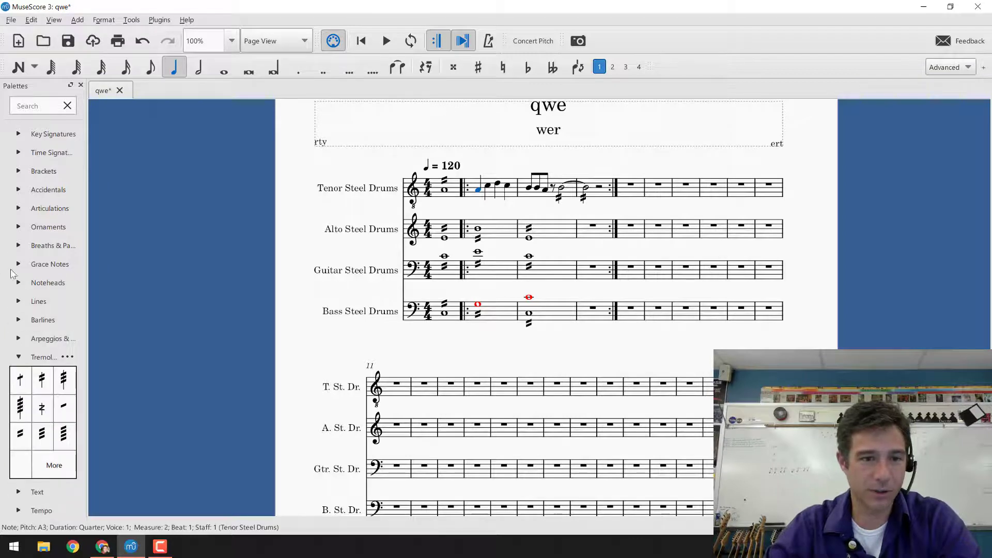
{"action": "left_click", "coordinate": [19, 357]}
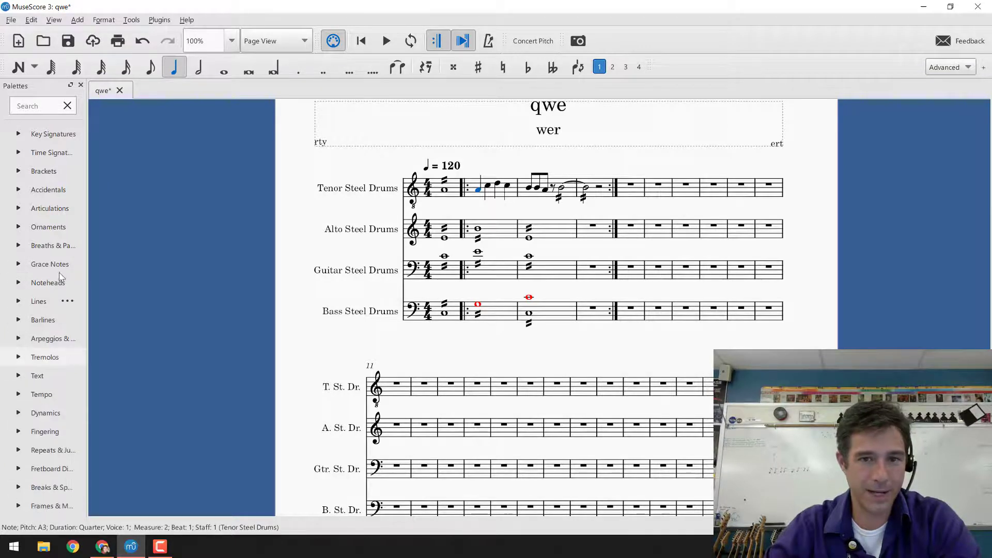
{"action": "left_click", "coordinate": [18, 412]}
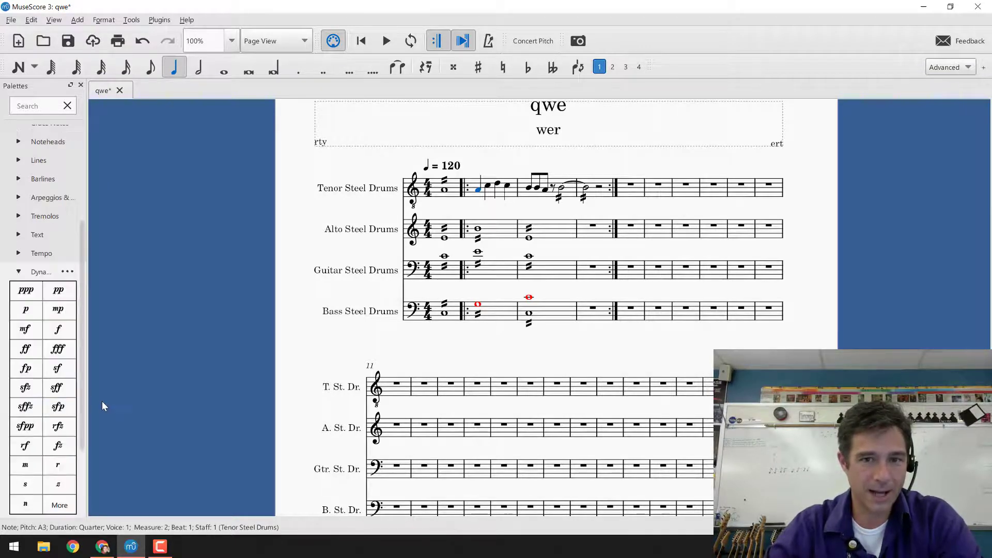
{"action": "left_click", "coordinate": [445, 191]}
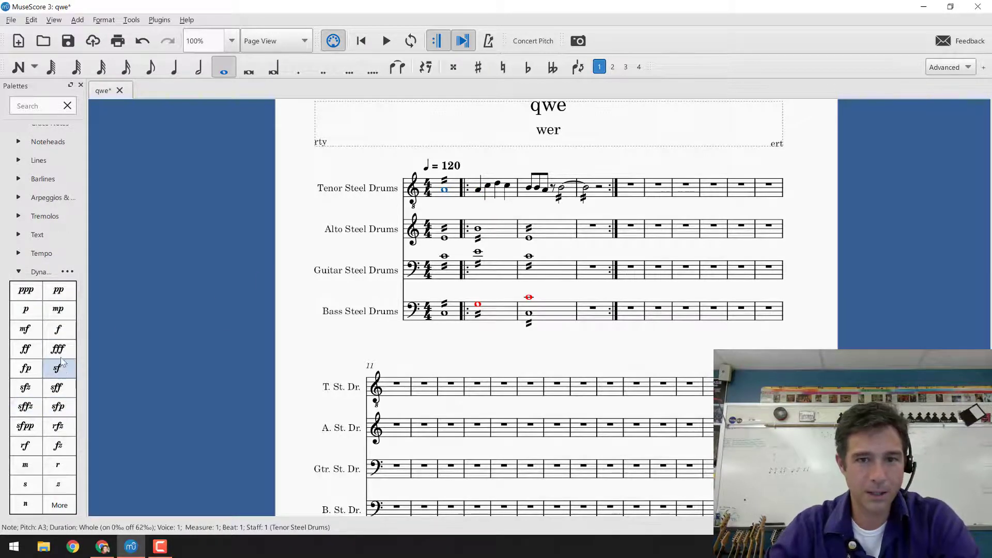
{"action": "left_click", "coordinate": [65, 333]}
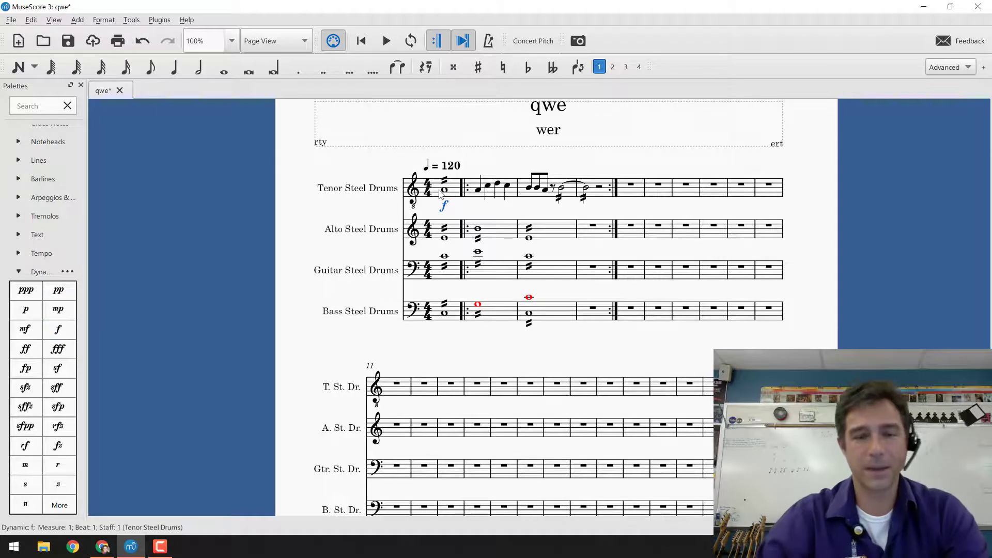
Step: Add a piano (p) dynamic to the measure 1 whole notes of Alto, Guitar and Bass Steel Drums
{"action": "left_click", "coordinate": [444, 239]}
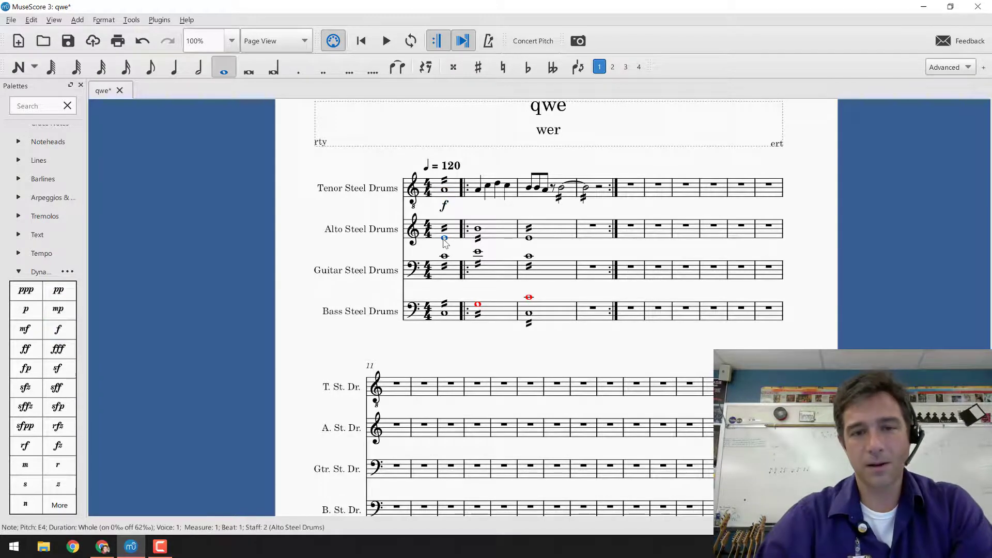
{"action": "left_click", "coordinate": [445, 316], "text": "shift"}
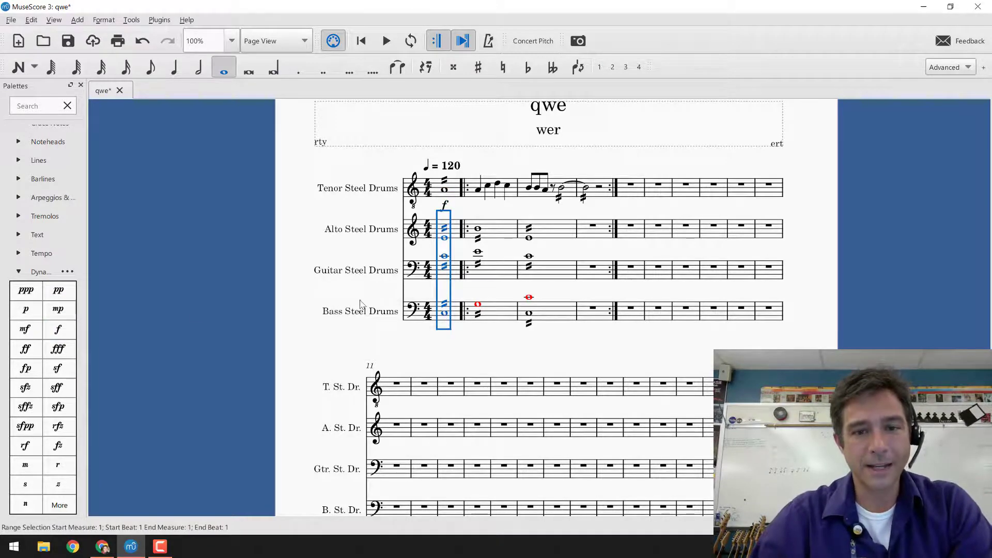
{"action": "left_click", "coordinate": [26, 309]}
Step: Play back the score from measure 1 to hear the dynamics, then stop
{"action": "left_click", "coordinate": [445, 189]}
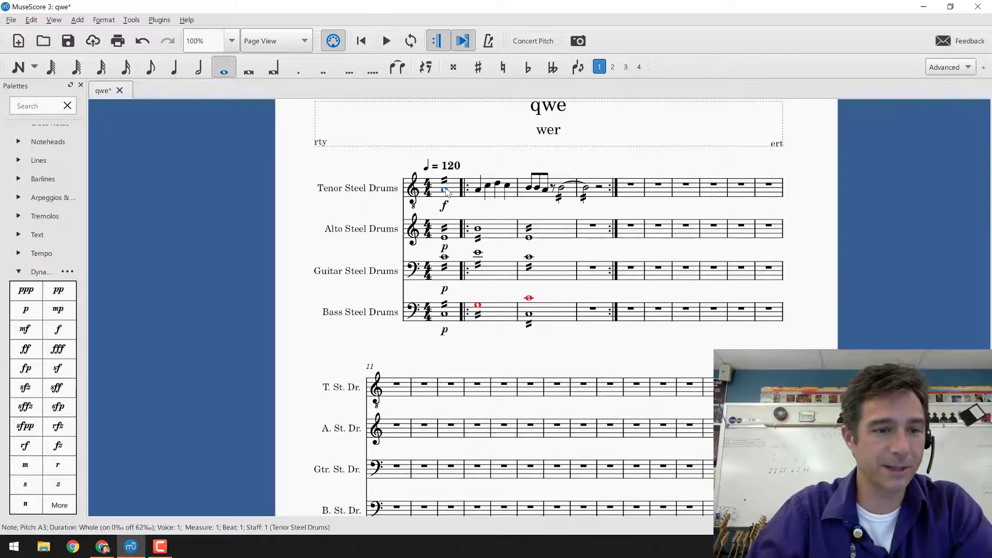
{"action": "key", "text": "space"}
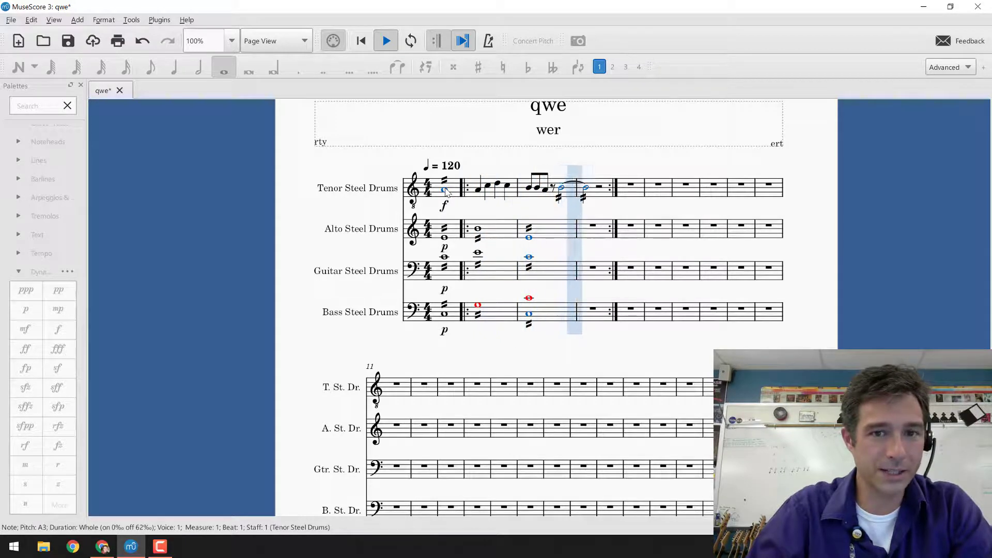
{"action": "key", "text": "space"}
Step: Set the tempo marking above measure 1 to quarter note = 220
{"action": "left_click", "coordinate": [36, 271]}
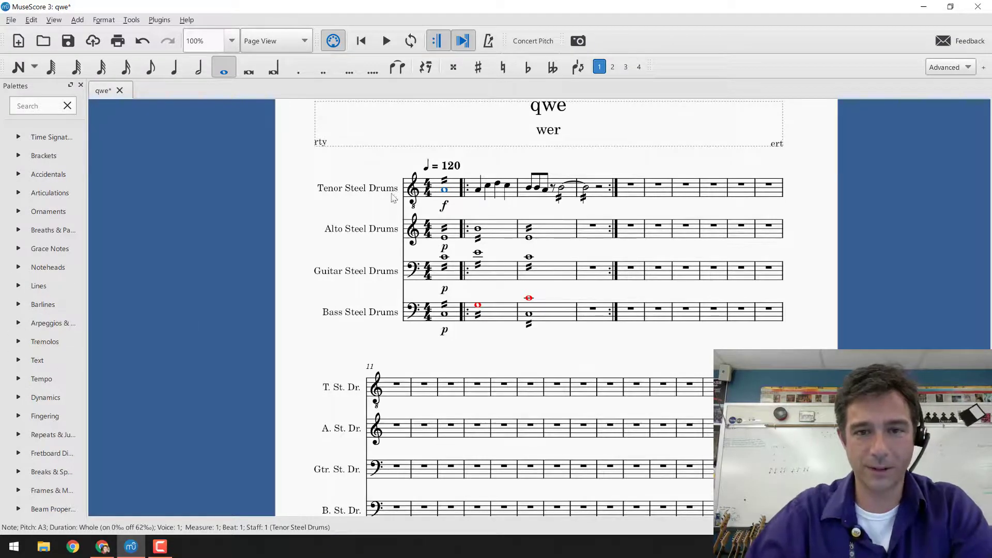
{"action": "double_click", "coordinate": [451, 165]}
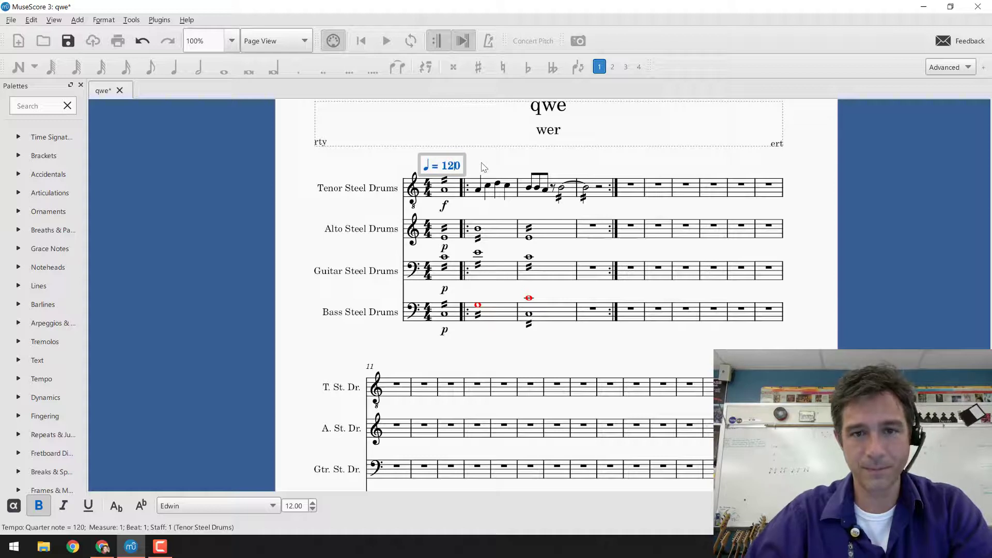
{"action": "key", "text": "BackSpace"}
{"action": "key", "text": "BackSpace"}
{"action": "type", "text": "22"}
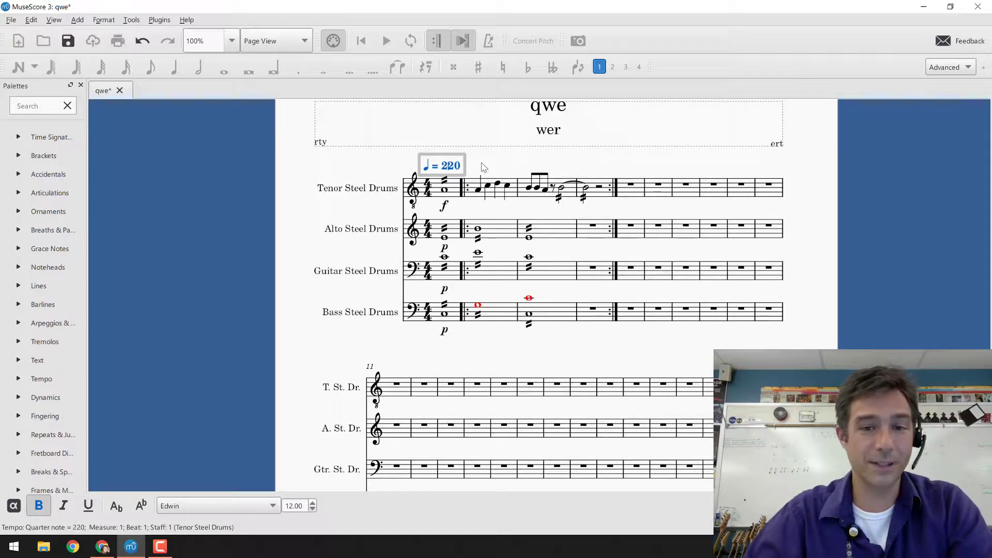
{"action": "key", "text": "Escape"}
Step: Play back the score from measure 1 to hear the new tempo, then stop
{"action": "left_click", "coordinate": [444, 191]}
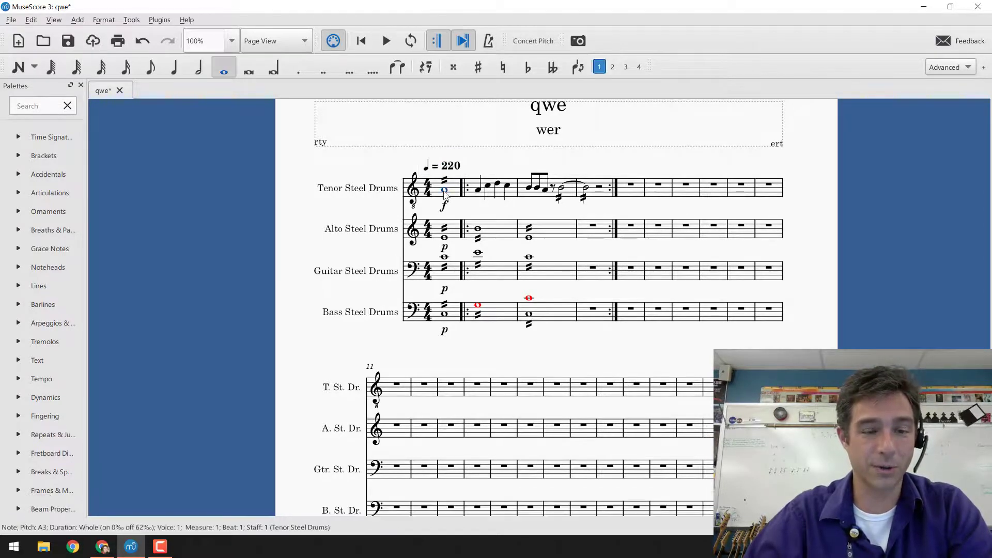
{"action": "key", "text": "space"}
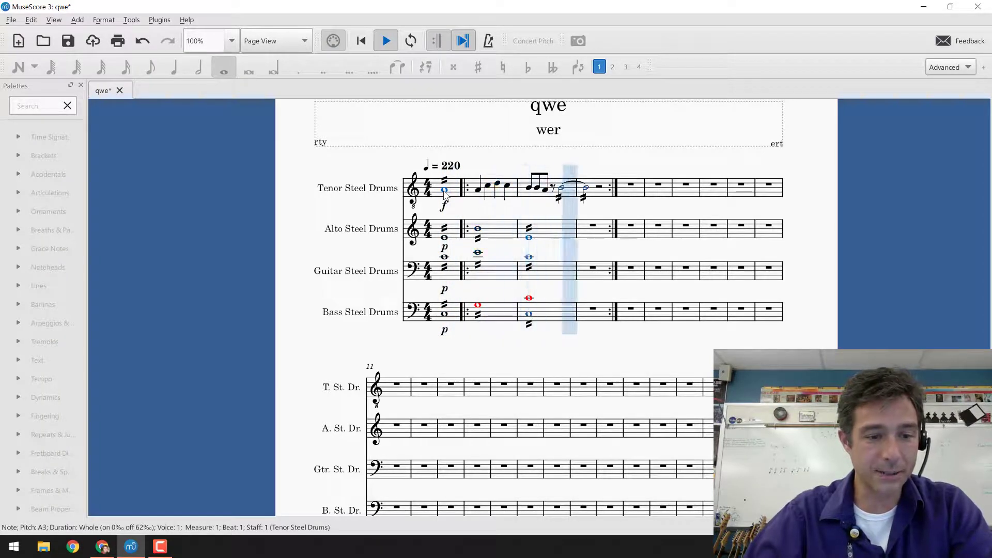
{"action": "key", "text": "space"}
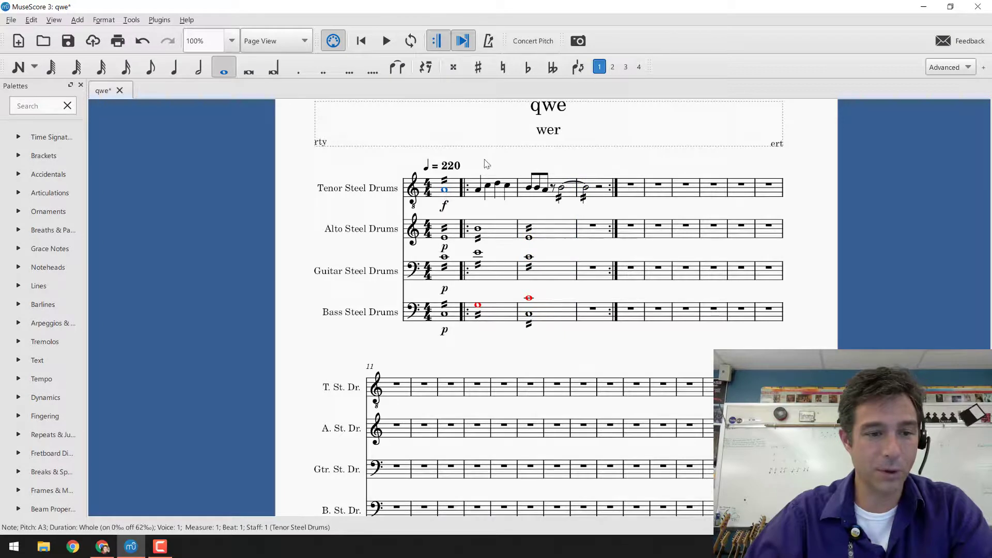
{"action": "left_click", "coordinate": [448, 169]}
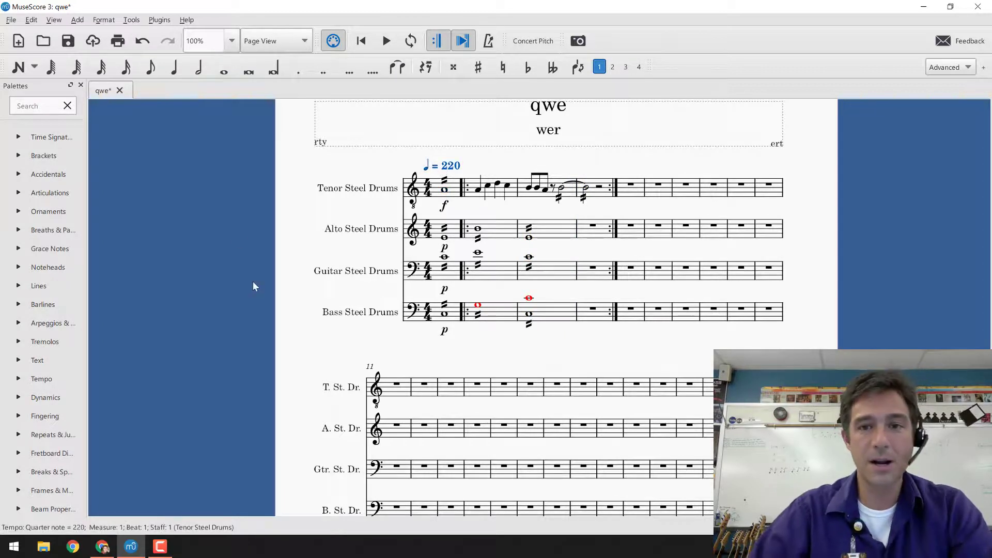
{"action": "left_click", "coordinate": [24, 494]}
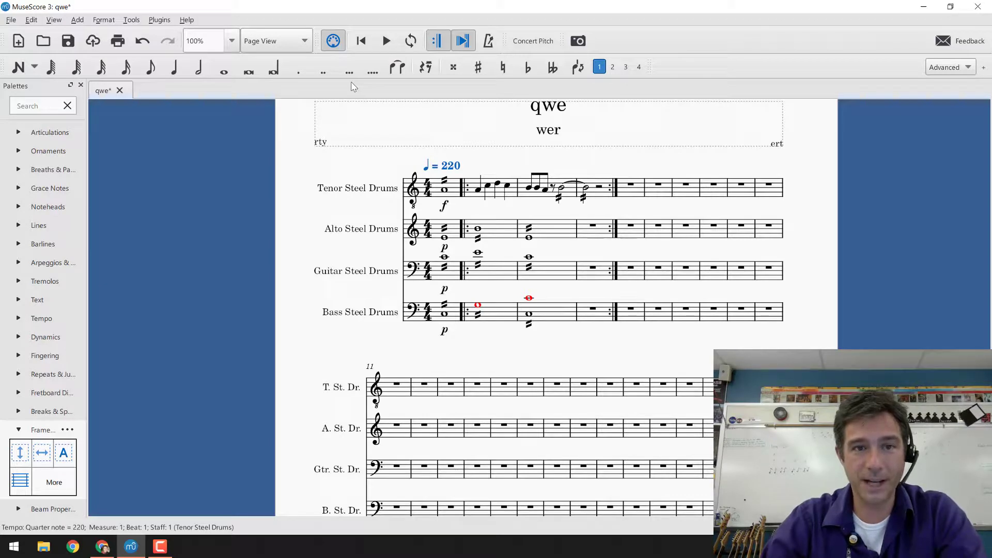
Step: Change the Tenor Steel Drums' beat 2 note in measure 2 to an eighth note with a cross notehead
{"action": "left_click", "coordinate": [490, 187]}
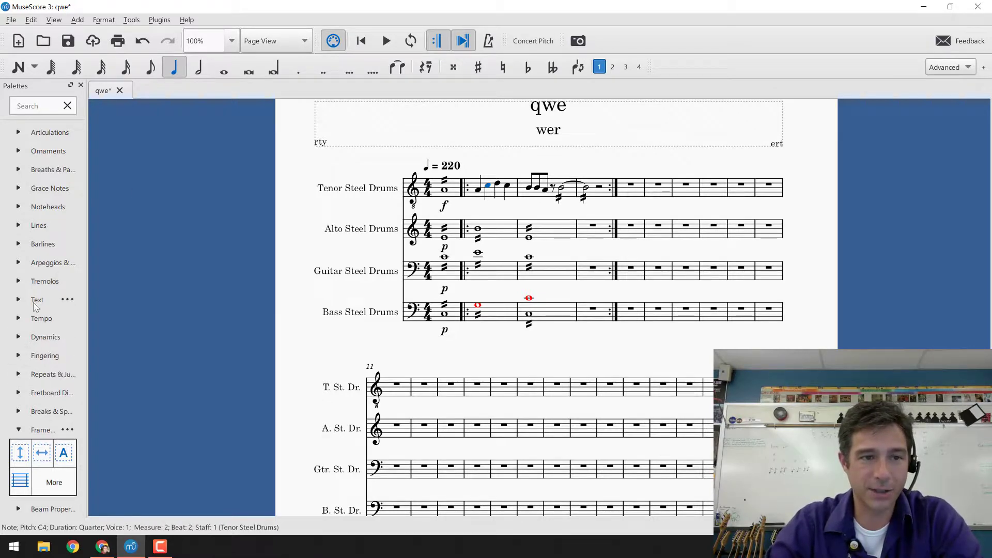
{"action": "scroll", "coordinate": [42, 341], "scroll_direction": "up", "scroll_amount": 3}
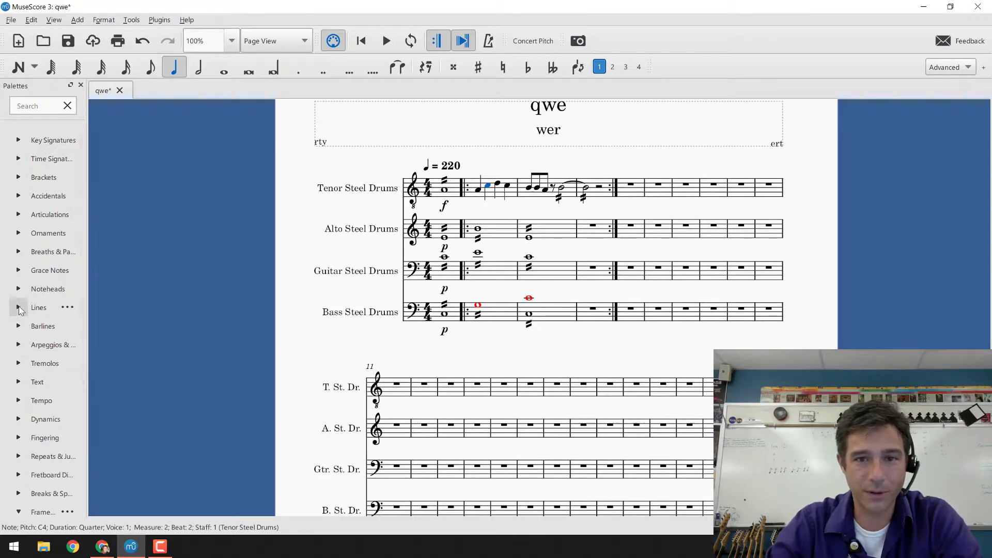
{"action": "left_click", "coordinate": [19, 289]}
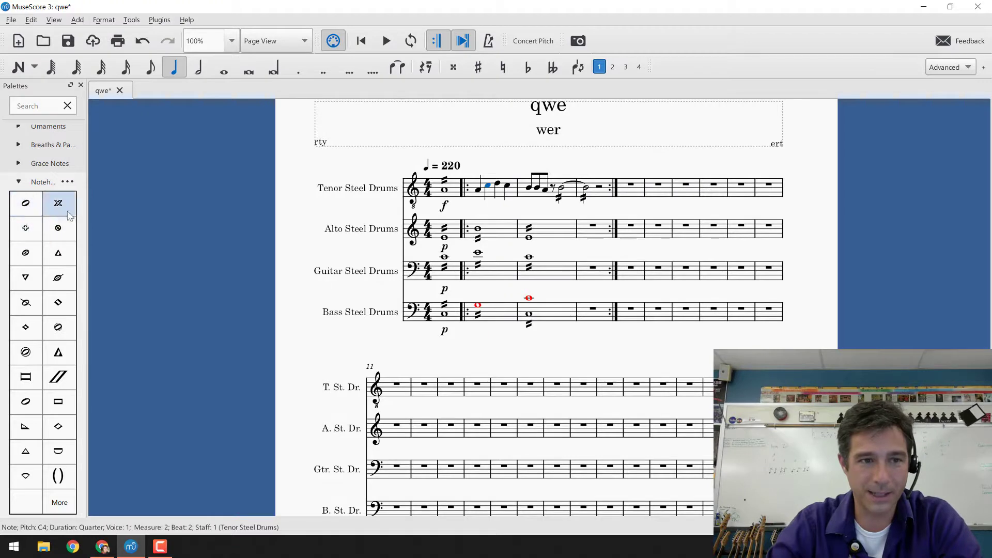
{"action": "key", "text": "4"}
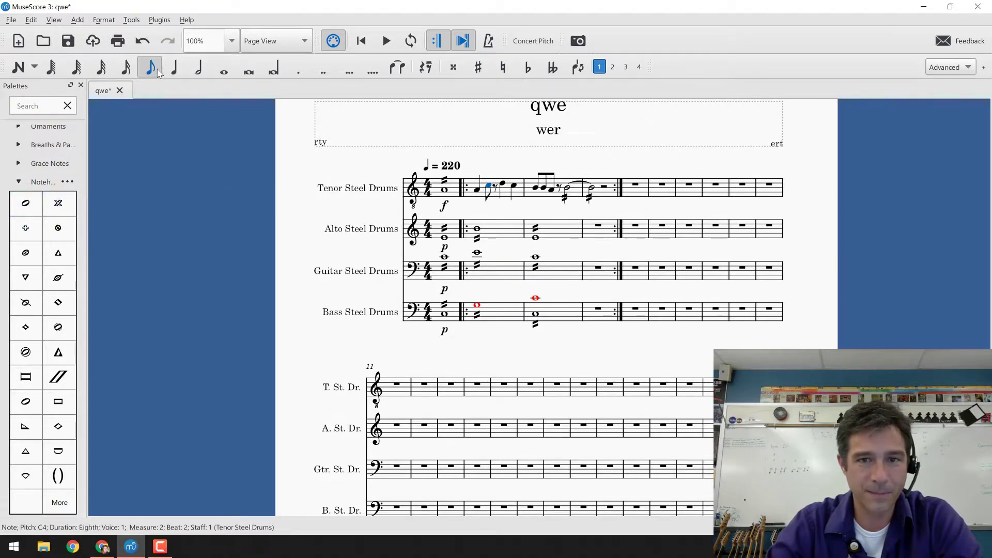
{"action": "left_click", "coordinate": [58, 203]}
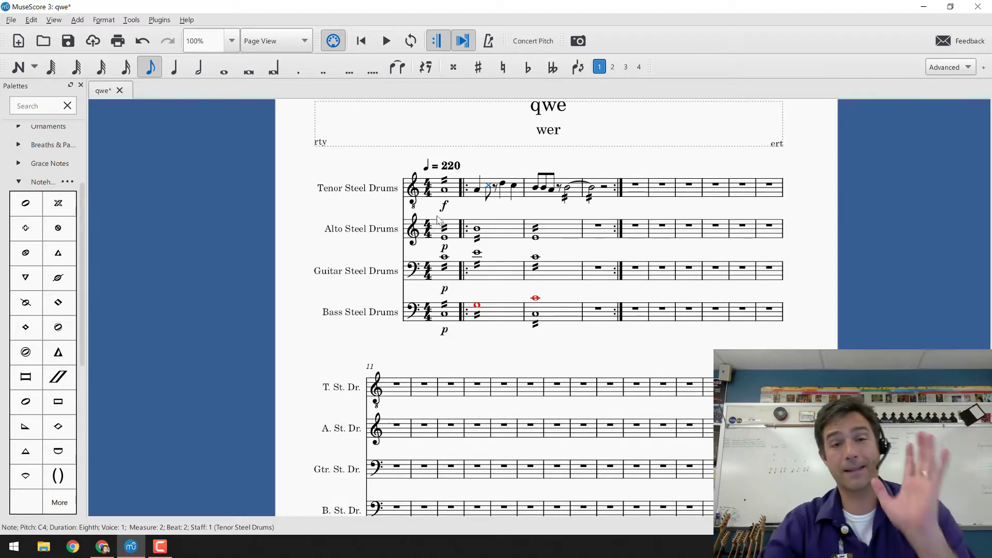
Step: Change the notehead of the Tenor Steel Drums' beat 4 note in measure 2 to a slashed notehead
{"action": "left_click", "coordinate": [514, 187]}
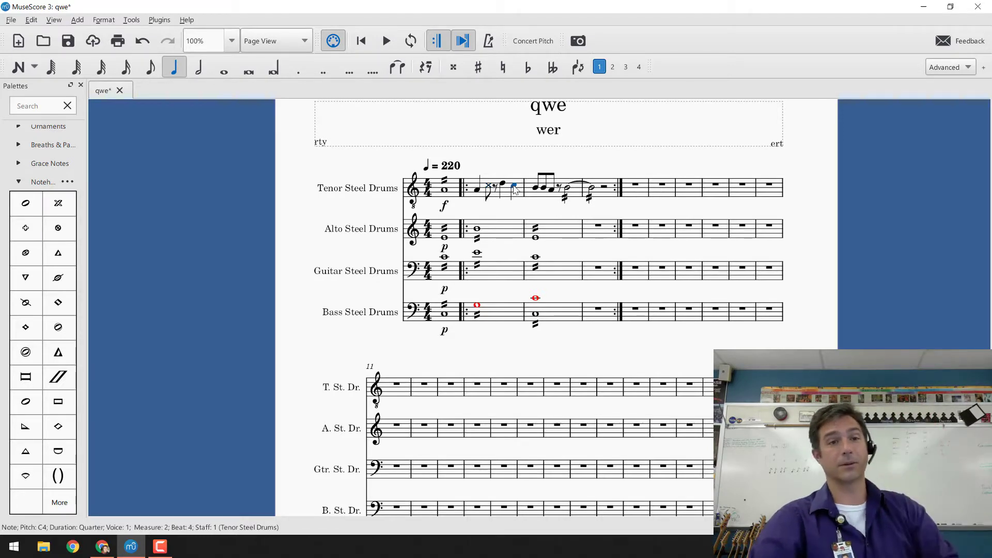
{"action": "left_click", "coordinate": [25, 252]}
{"action": "left_click", "coordinate": [57, 278]}
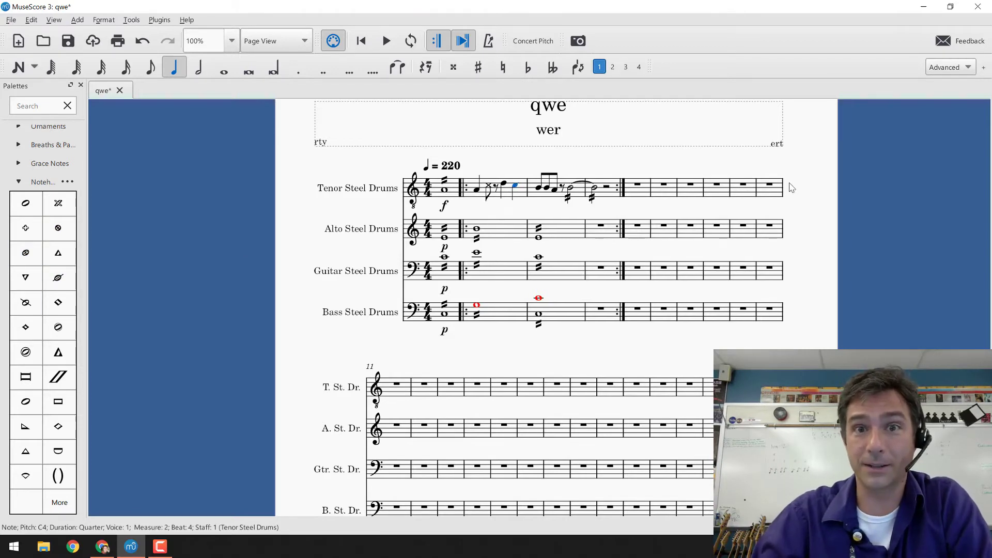